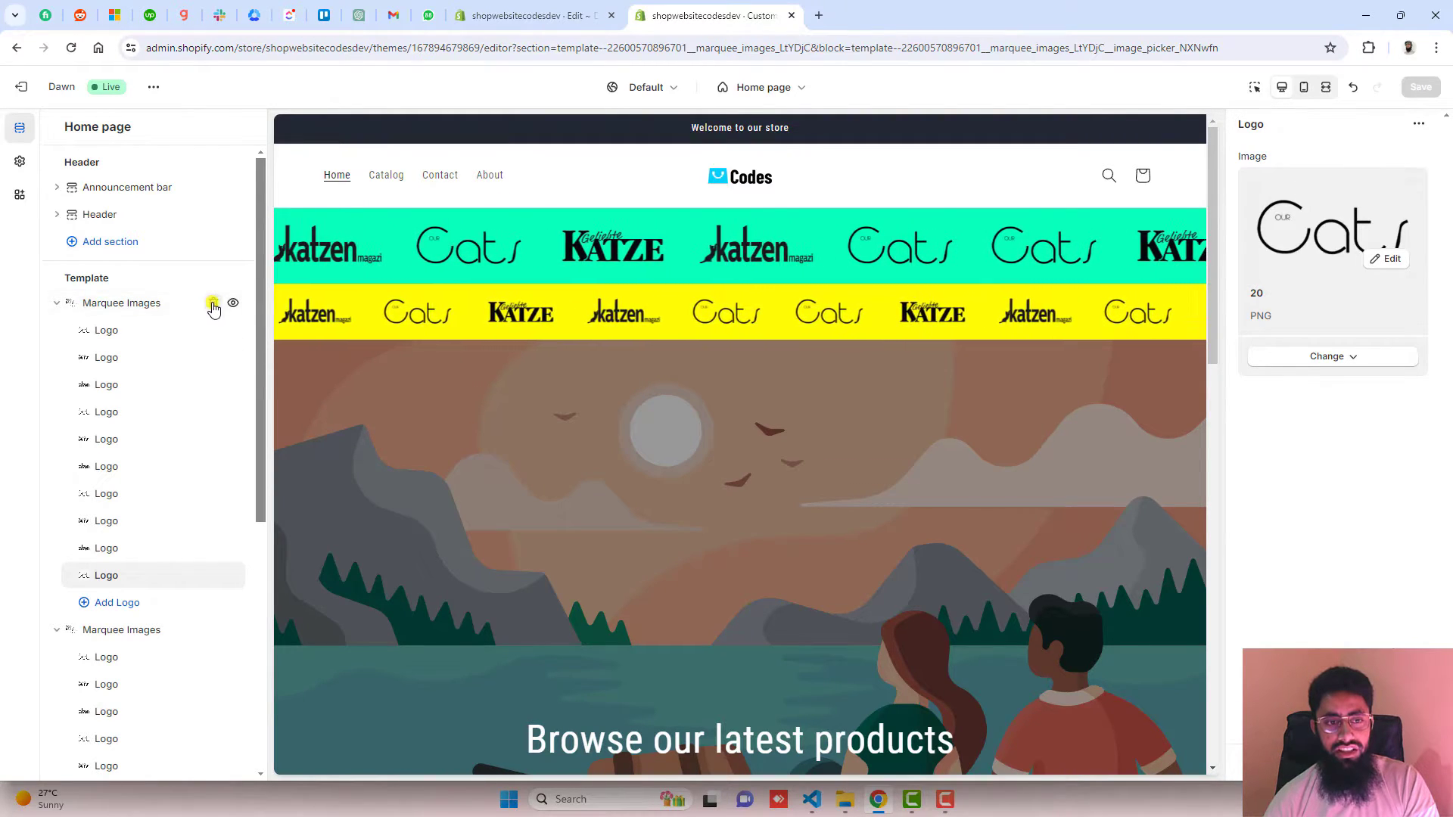
- Remove both Marquee Images sections from the home page and save
{"action": "left_click", "coordinate": [213, 305]}
{"action": "left_click", "coordinate": [212, 304]}
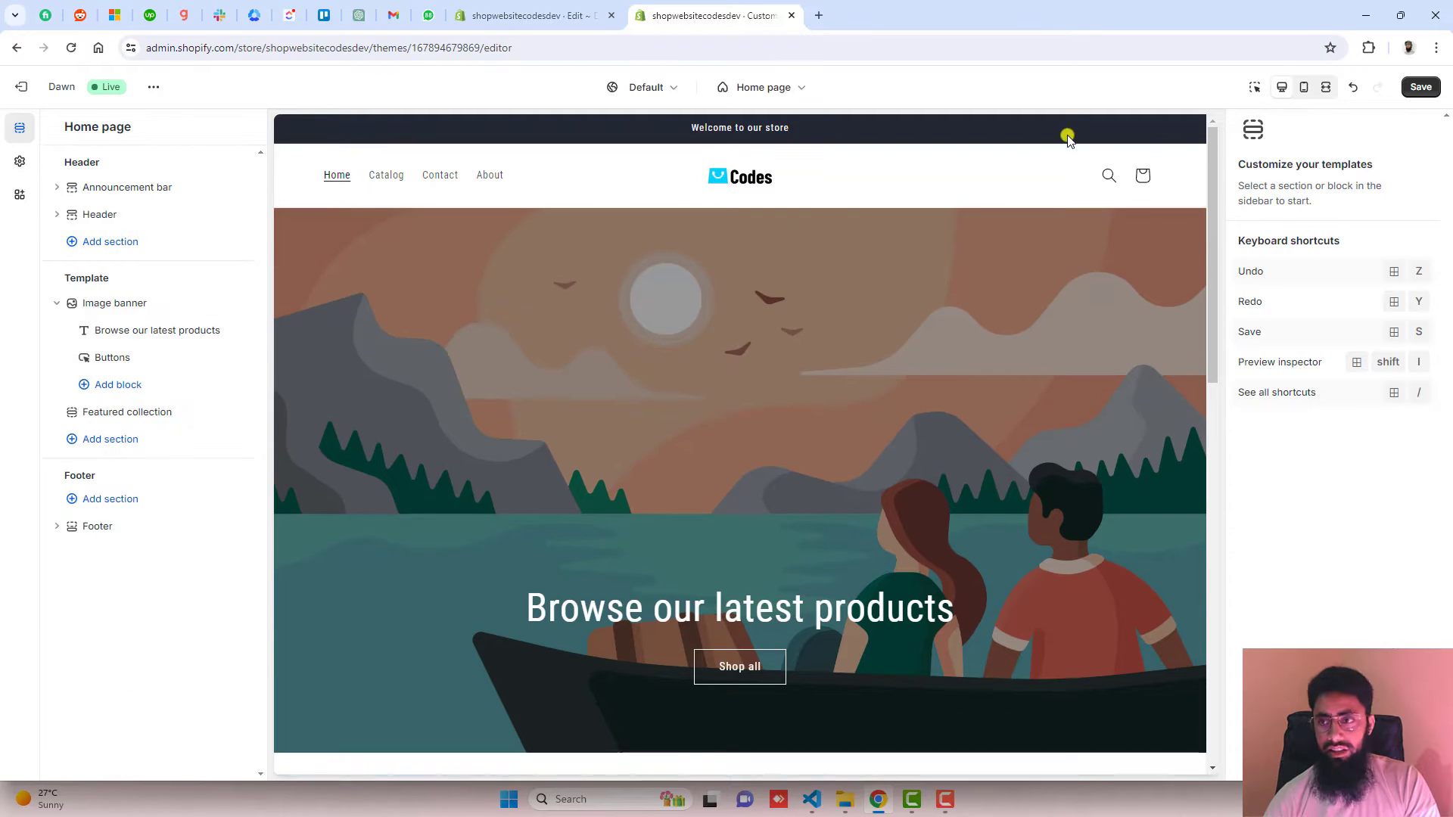
{"action": "key", "text": "ctrl+s"}
- Delete the marquee-images.liquid file in the theme code and return to Themes
{"action": "left_click", "coordinate": [522, 21]}
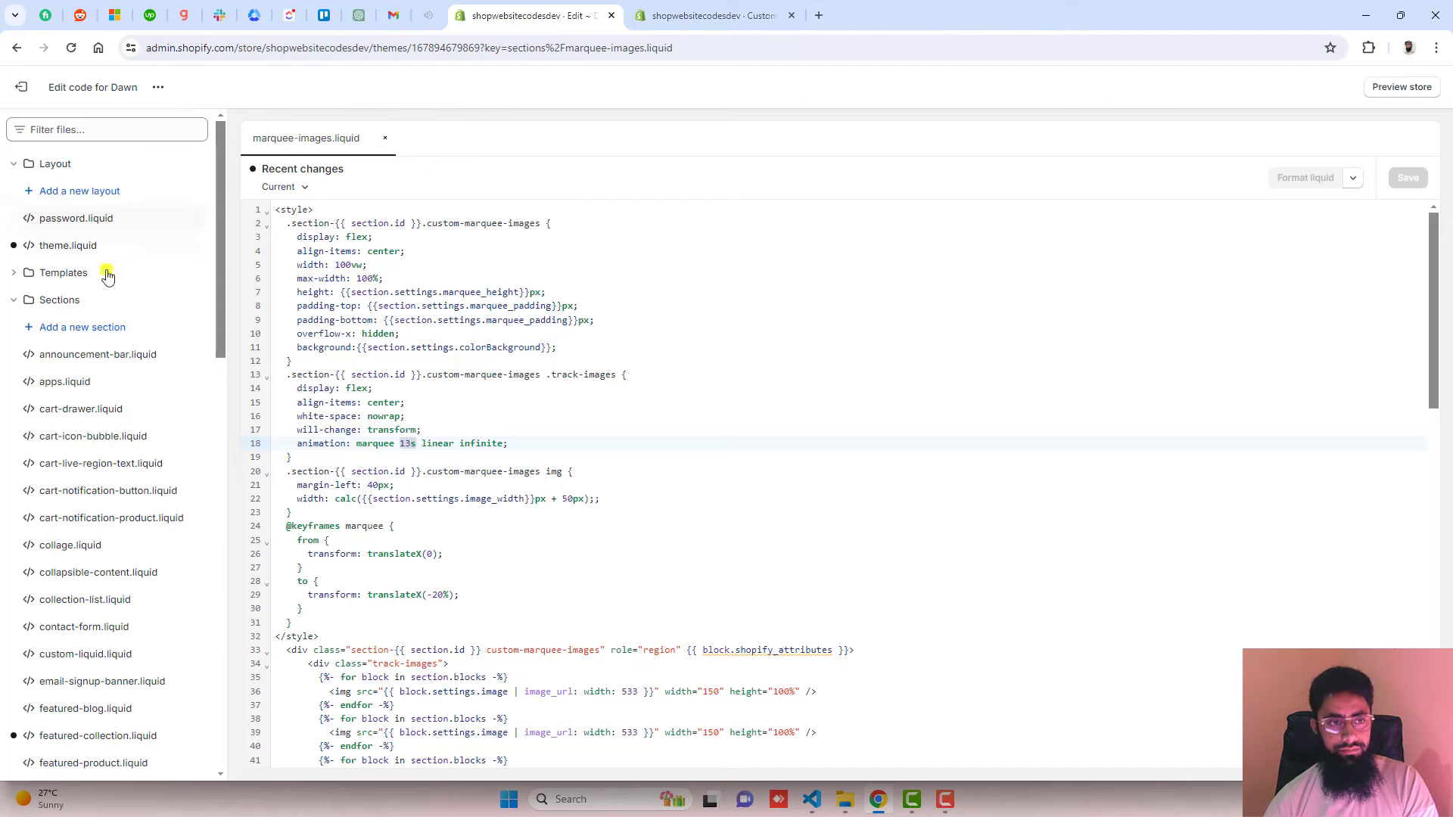
{"action": "left_click", "coordinate": [114, 130]}
{"action": "type", "text": "marq"}
{"action": "left_click", "coordinate": [177, 272]}
{"action": "key", "text": "Escape"}
{"action": "left_click", "coordinate": [21, 87]}
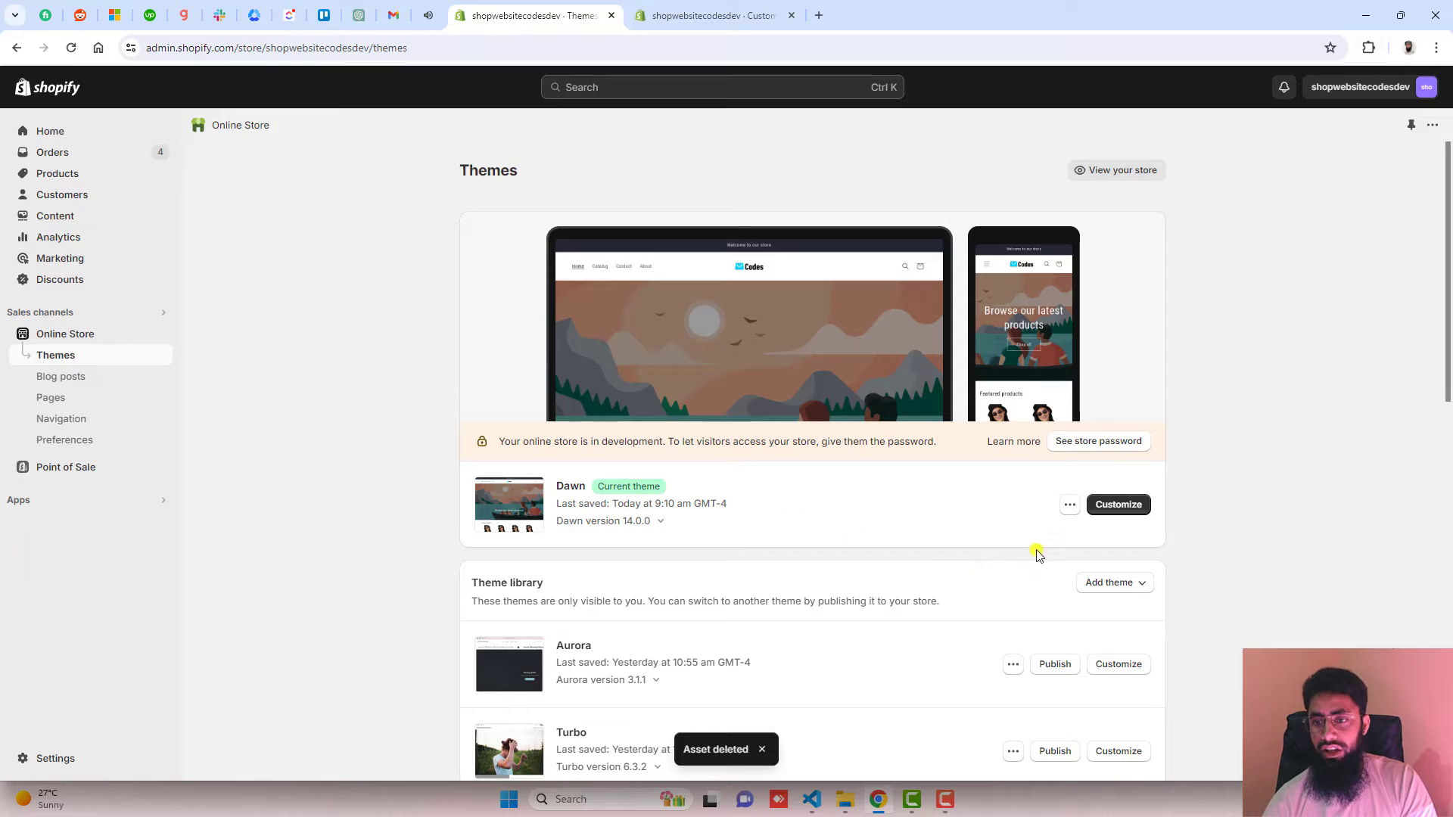
- Open the Dawn theme's Edit code view and collapse the Layout and Templates folders
{"action": "left_click", "coordinate": [1068, 506]}
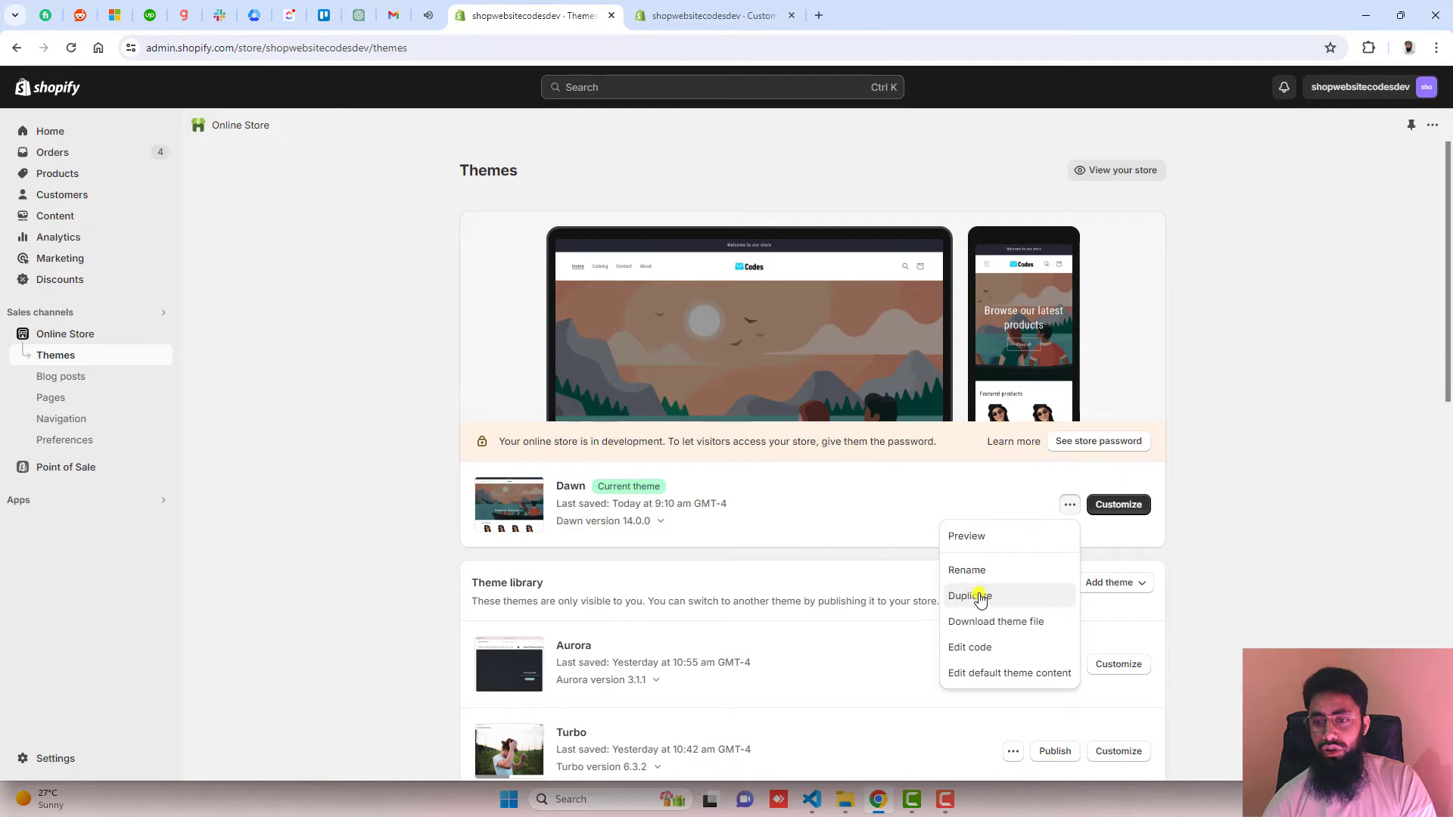
{"action": "left_click", "coordinate": [985, 650]}
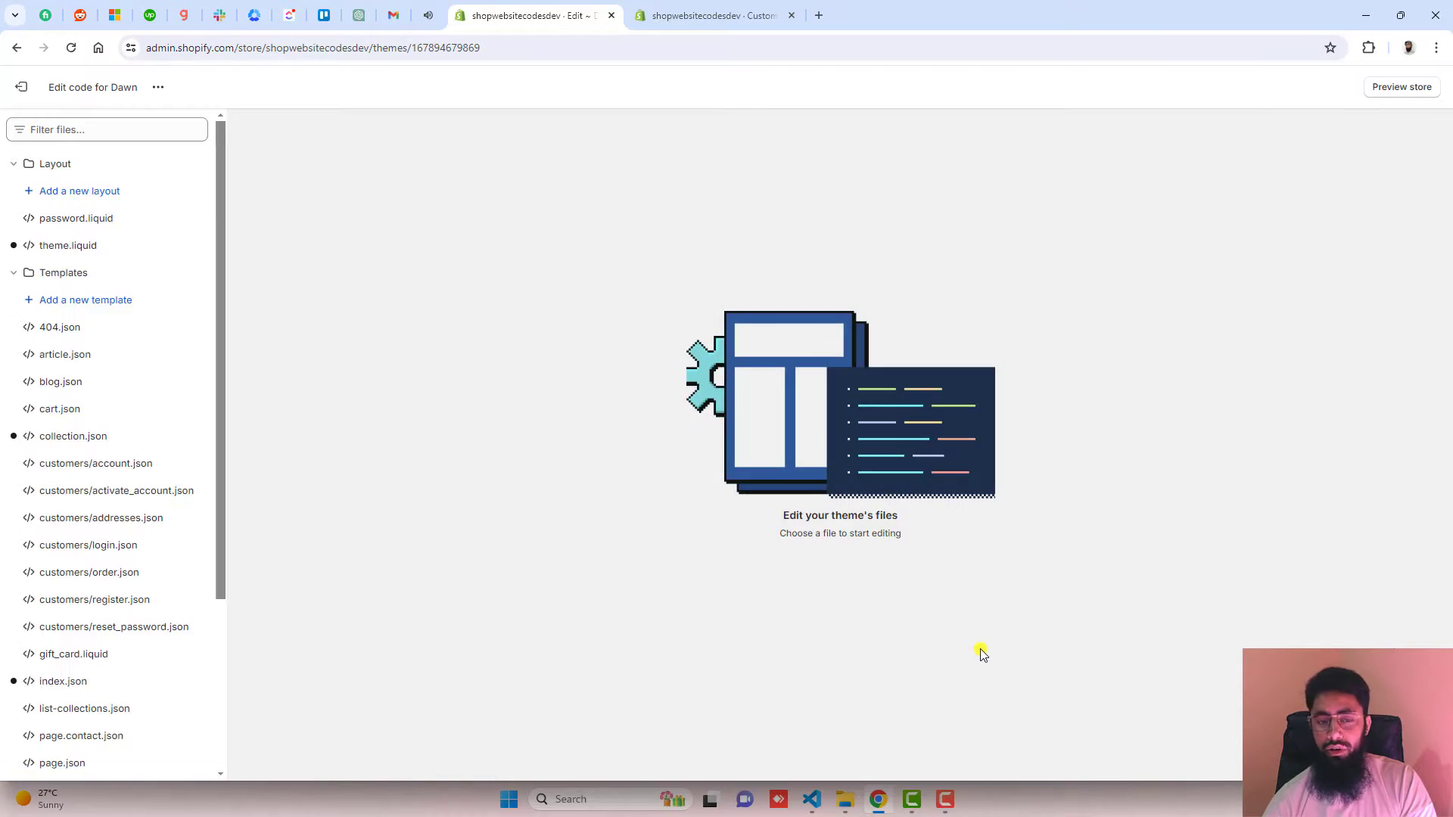
{"action": "left_click", "coordinate": [81, 165]}
{"action": "left_click", "coordinate": [56, 194]}
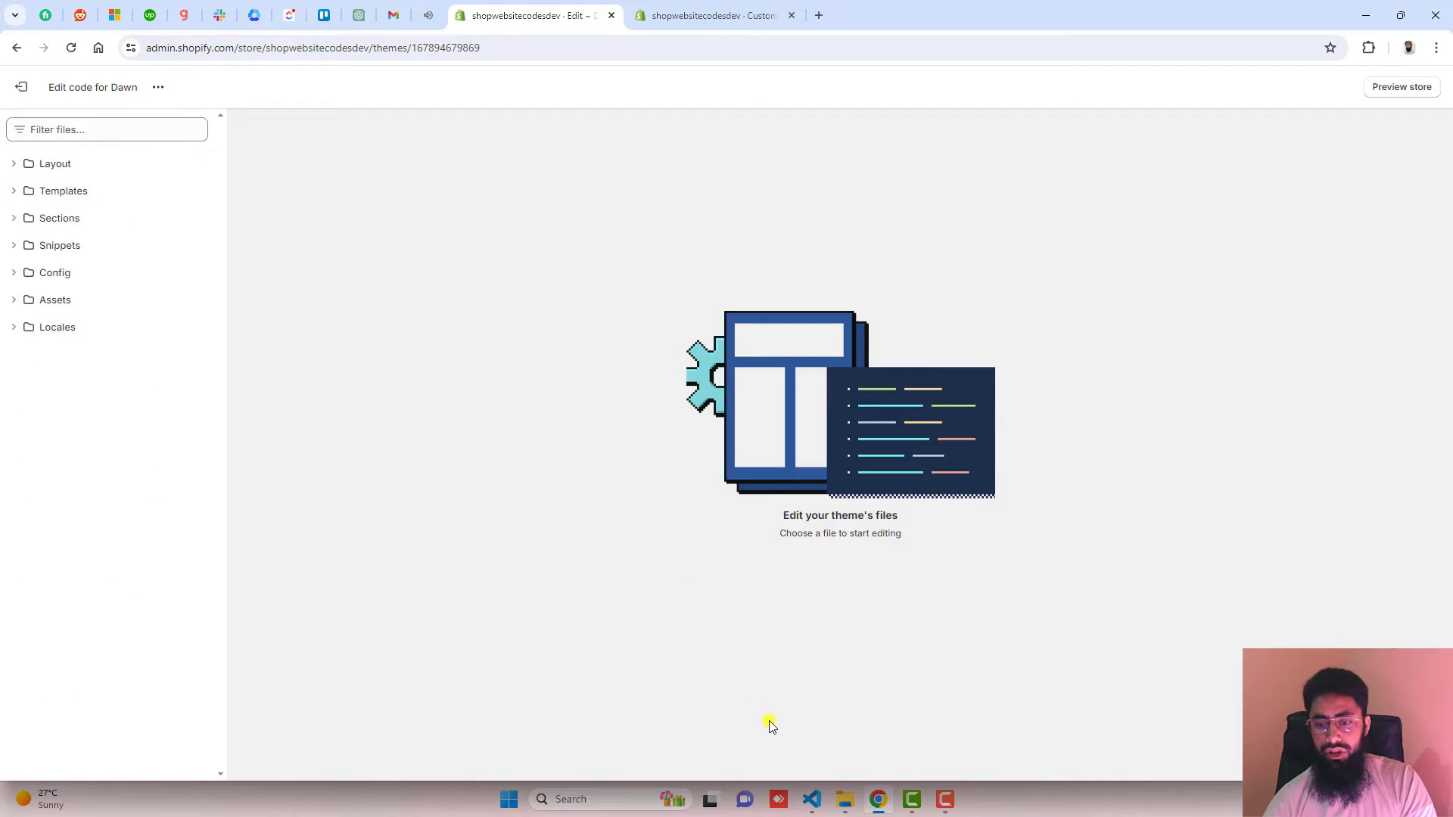
- Show documentation.txt in VS Code, with its instructions to create section marquee-images
{"action": "mouse_move", "coordinate": [848, 811]}
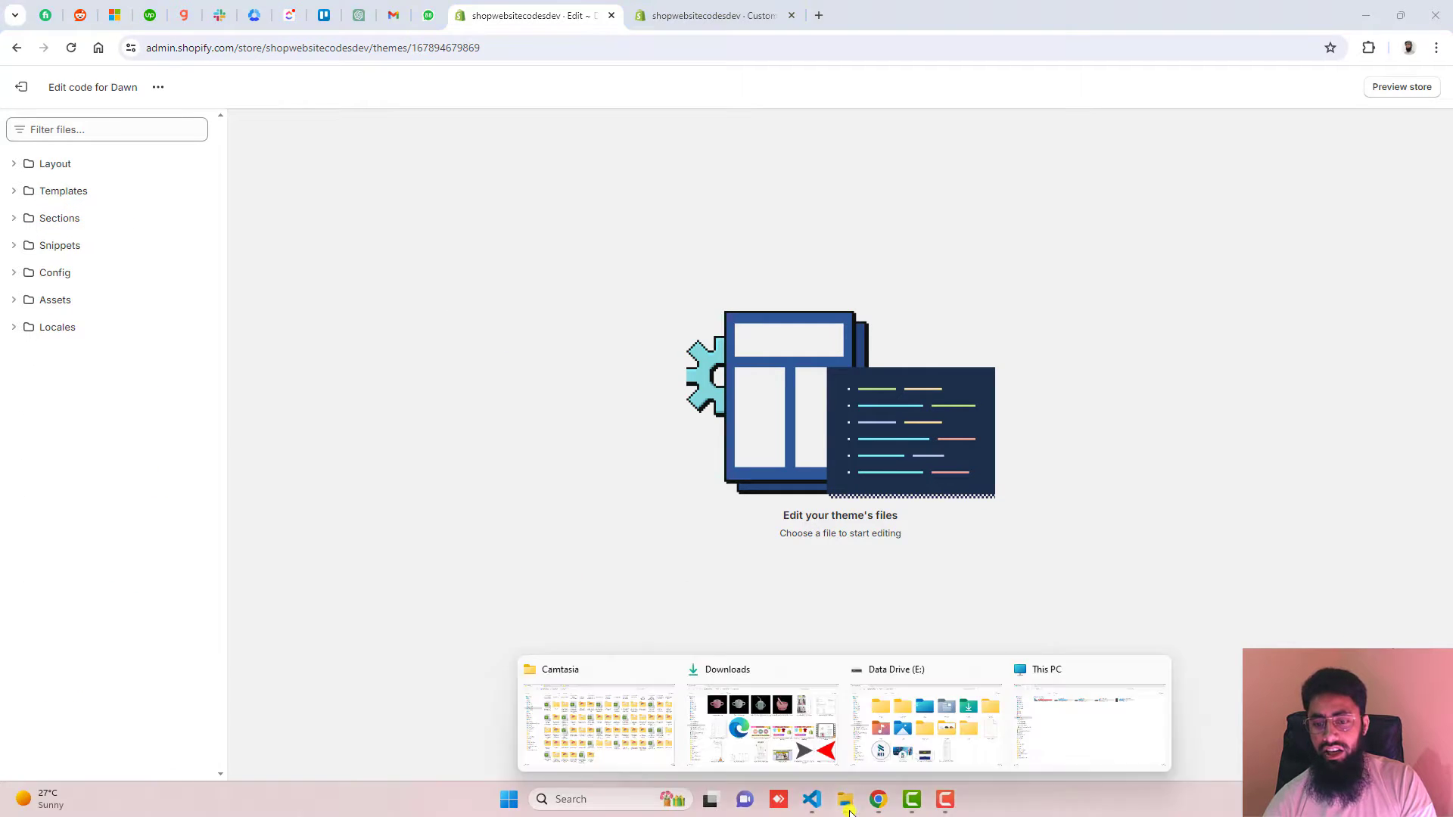
{"action": "left_click", "coordinate": [810, 801]}
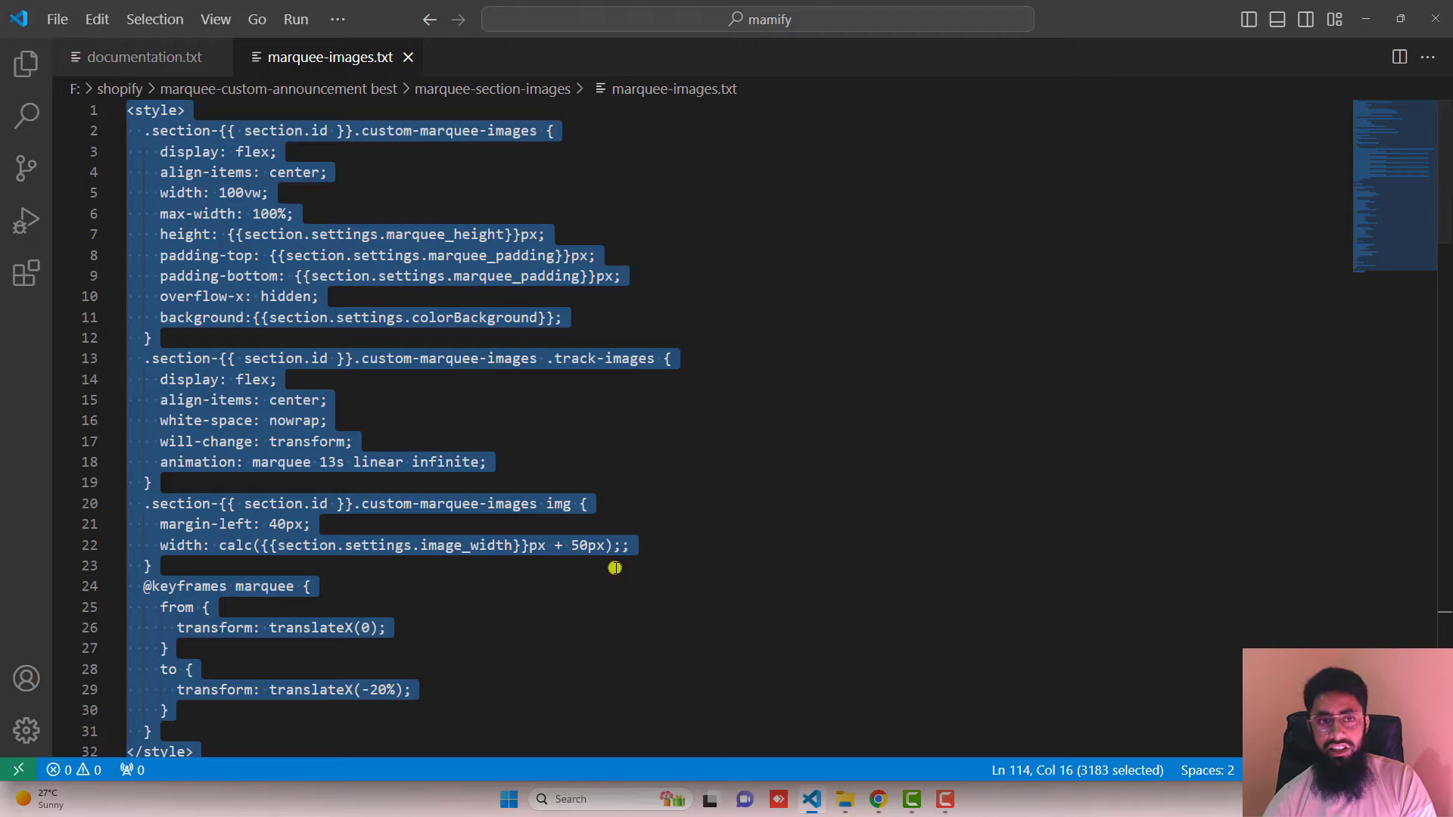
{"action": "left_click", "coordinate": [152, 63]}
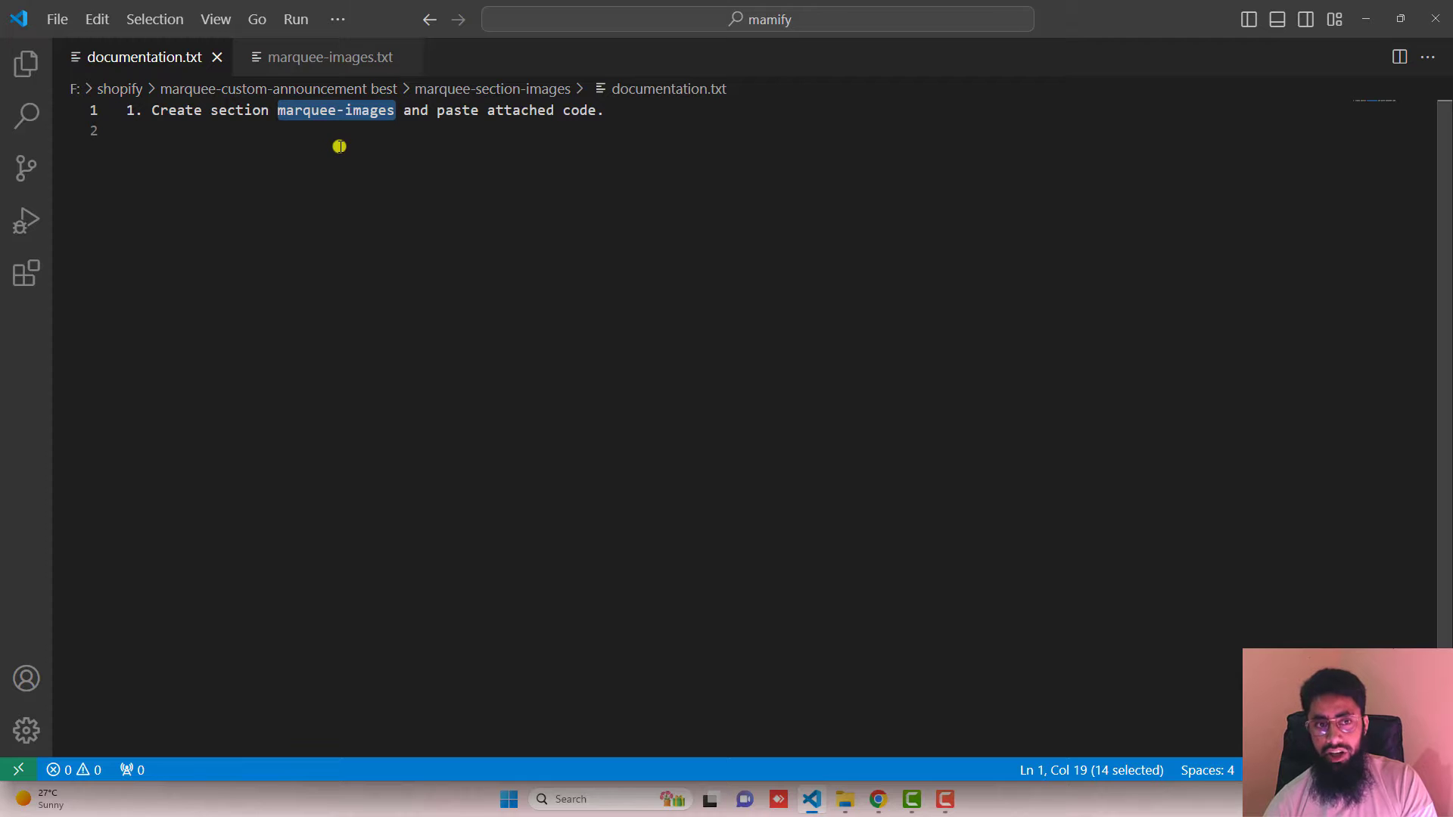
- Add a new section named marquee-images and clear its starter code
{"action": "left_click", "coordinate": [878, 800]}
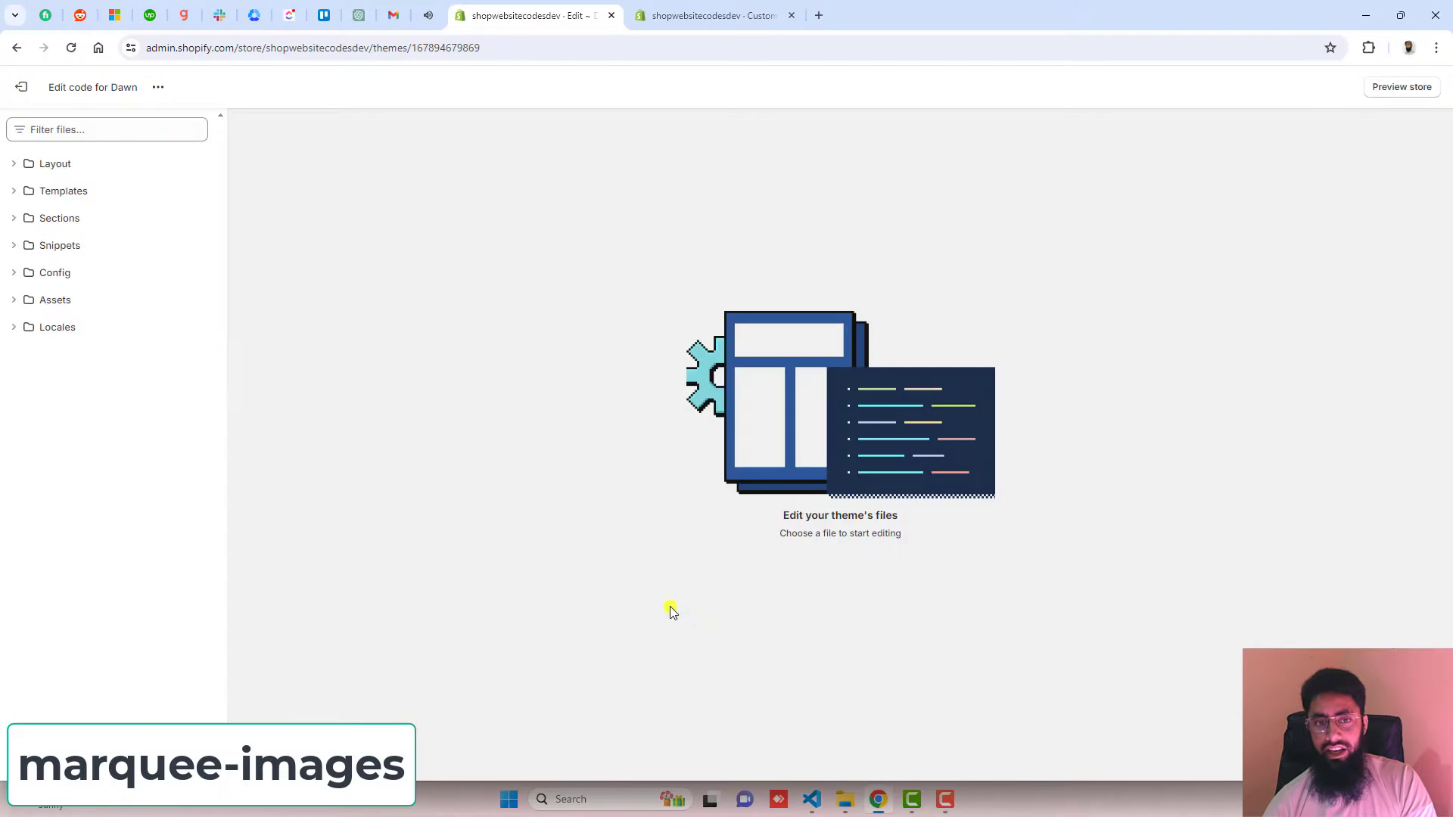
{"action": "left_click", "coordinate": [69, 226]}
{"action": "left_click", "coordinate": [82, 247]}
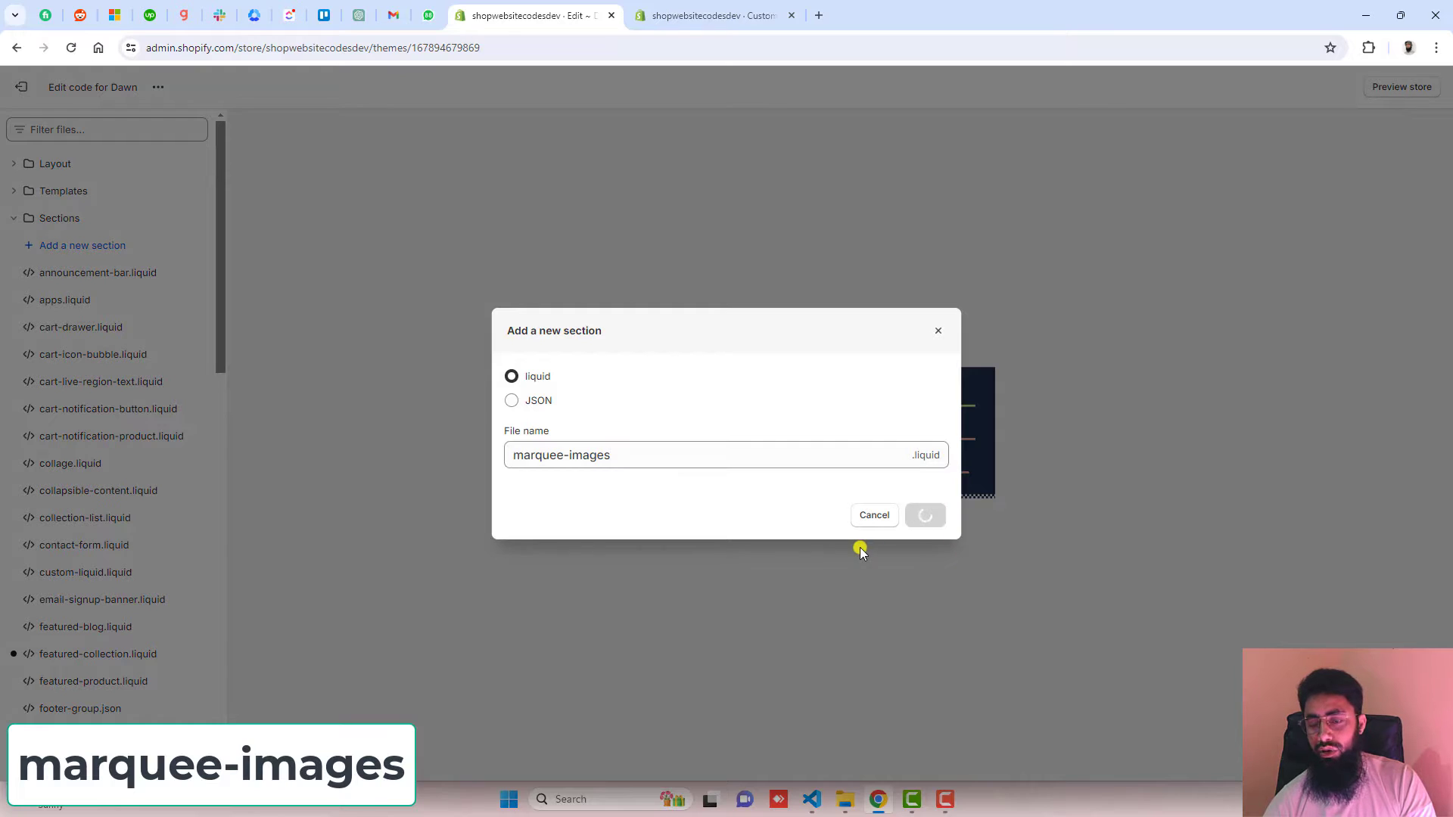
{"action": "key", "text": "ctrl+a"}
{"action": "key", "text": "BackSpace"}
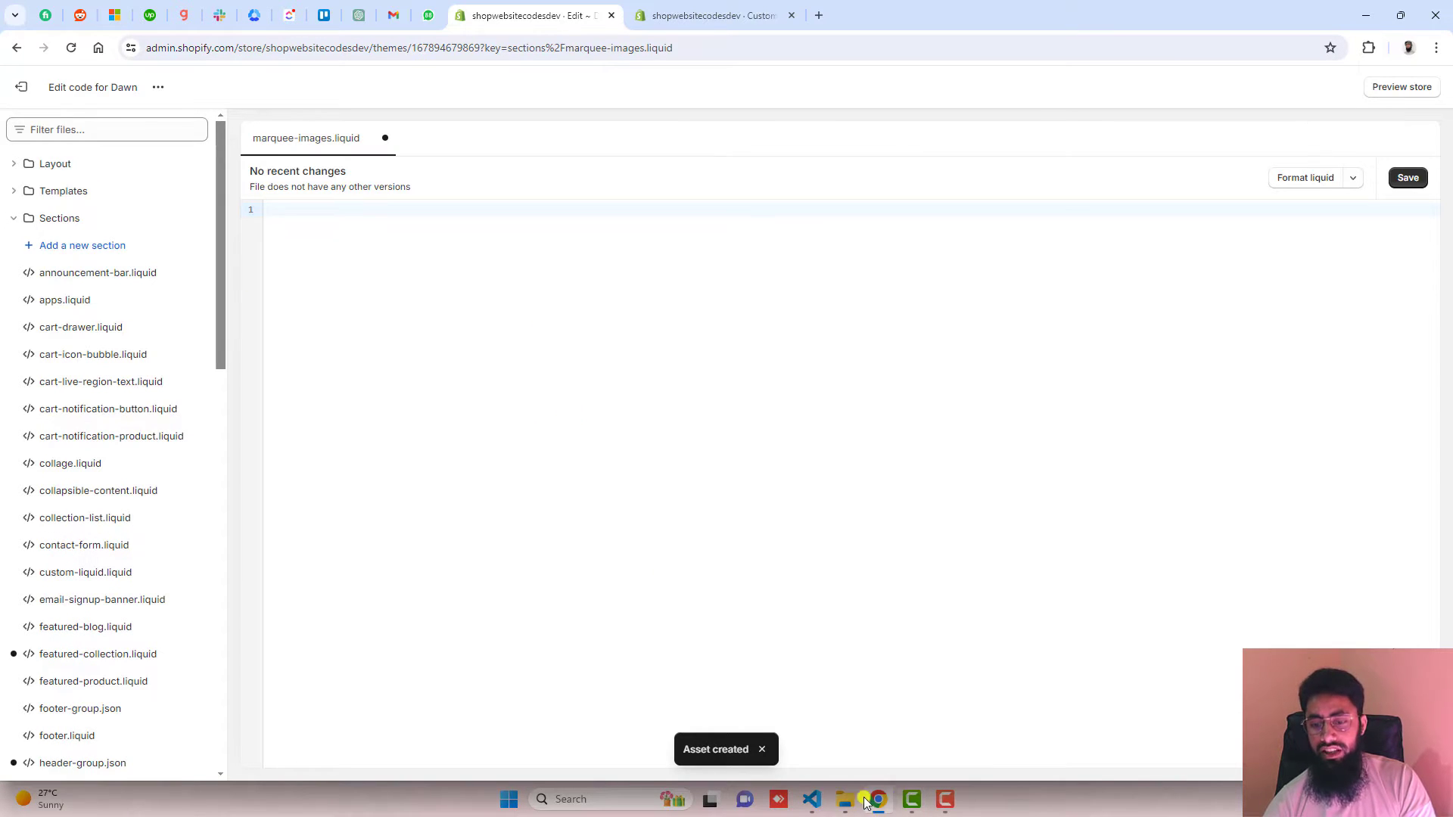
- Paste the 114-line code from marquee-images.txt into the new section and save it
{"action": "left_click", "coordinate": [811, 799]}
{"action": "left_click", "coordinate": [302, 51]}
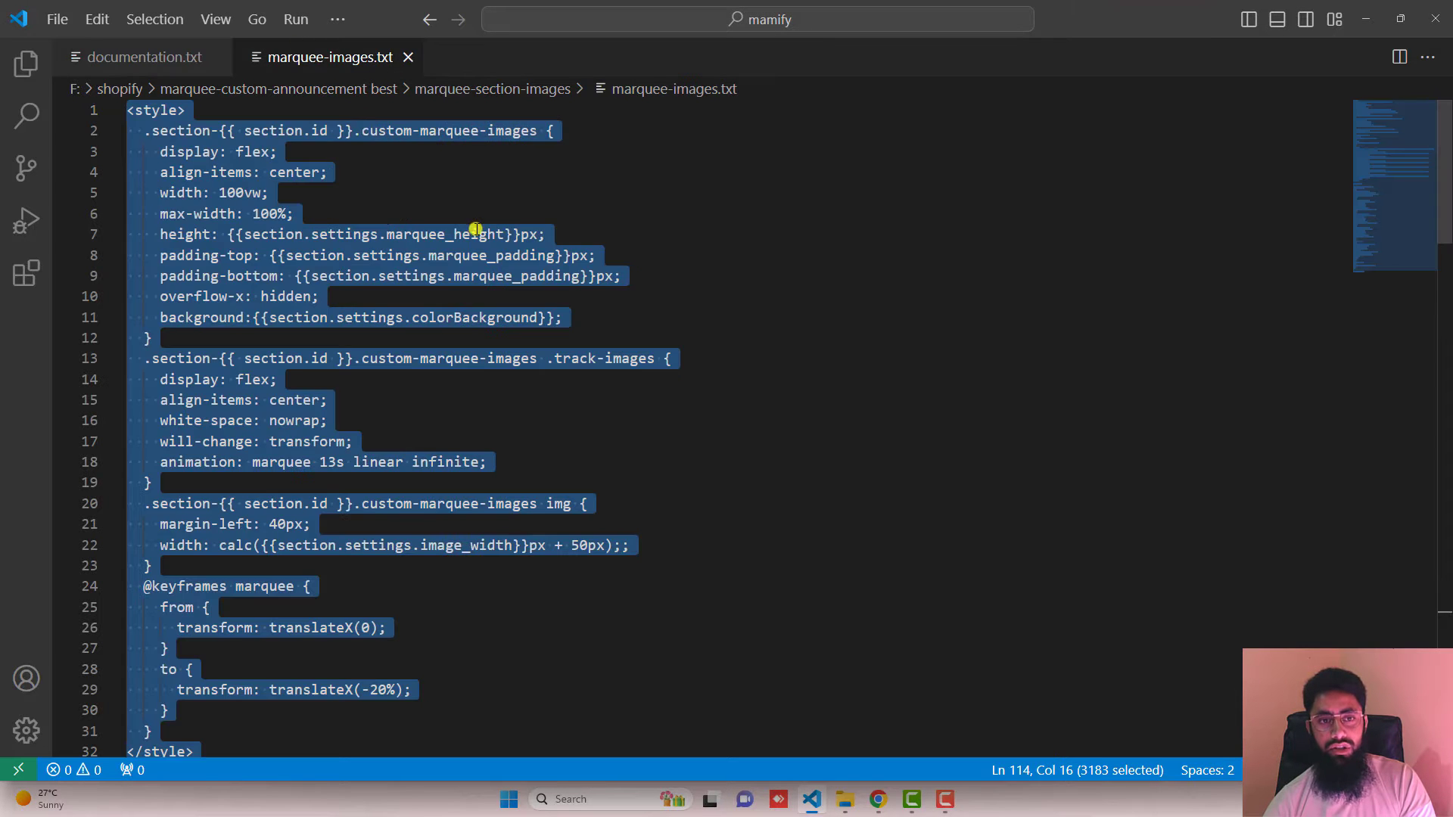
{"action": "left_click", "coordinate": [476, 229]}
{"action": "key", "text": "ctrl+a"}
{"action": "key", "text": "ctrl+c"}
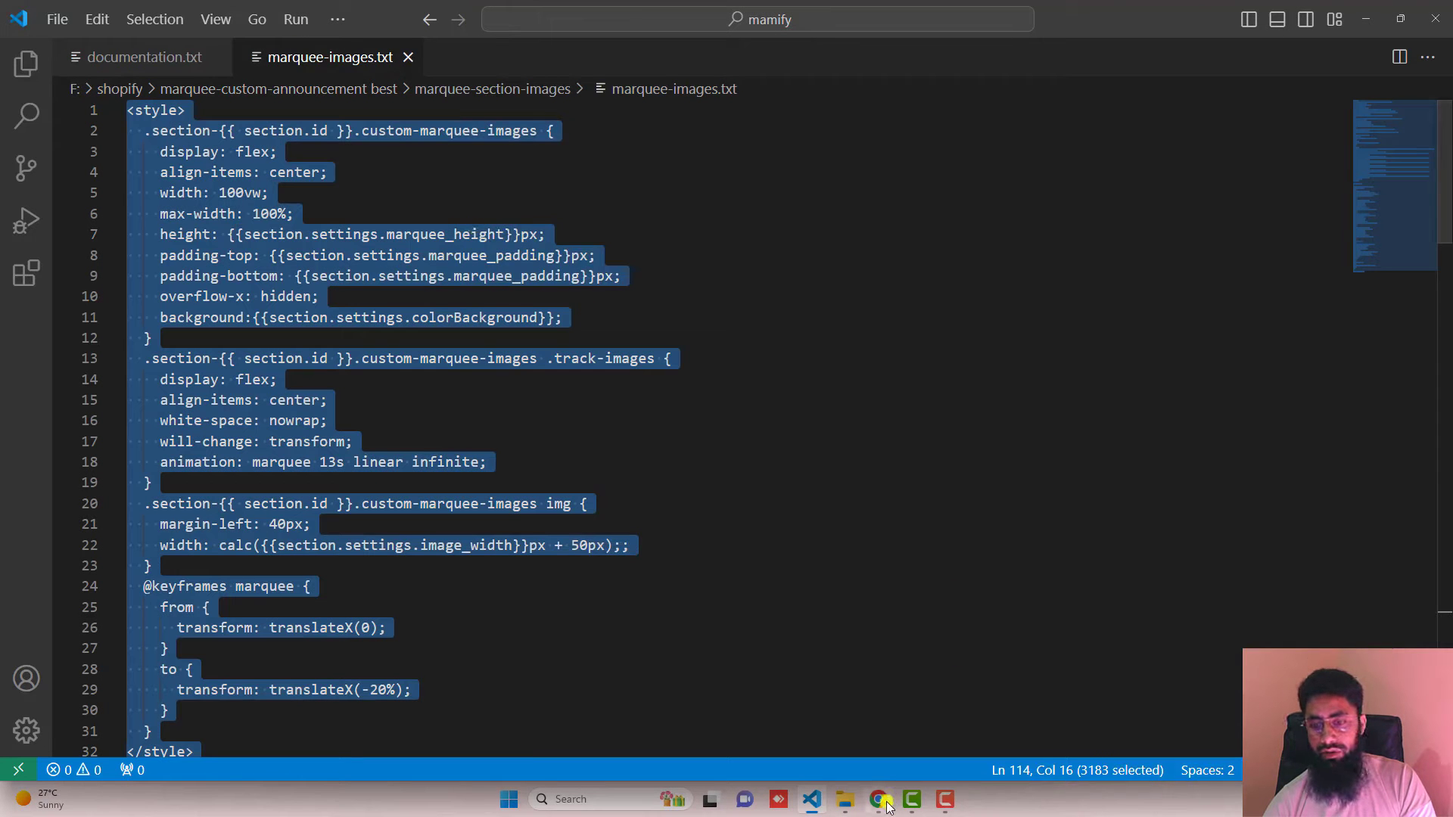
{"action": "left_click", "coordinate": [877, 799]}
{"action": "key", "text": "ctrl+v"}
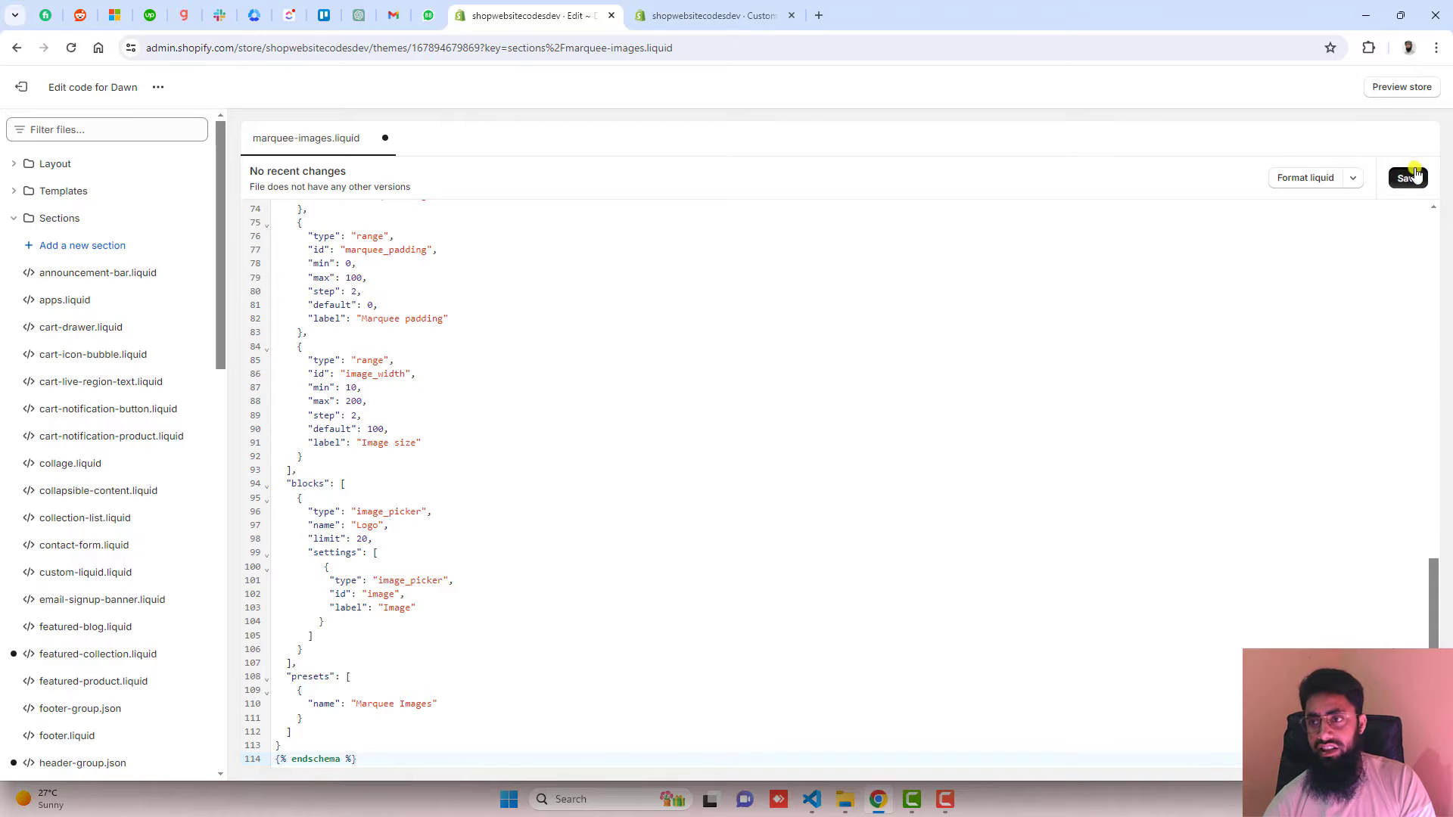
{"action": "left_click", "coordinate": [711, 22]}
- In the Dawn customizer, add a Marquee Images section to the home page
{"action": "left_click", "coordinate": [28, 89]}
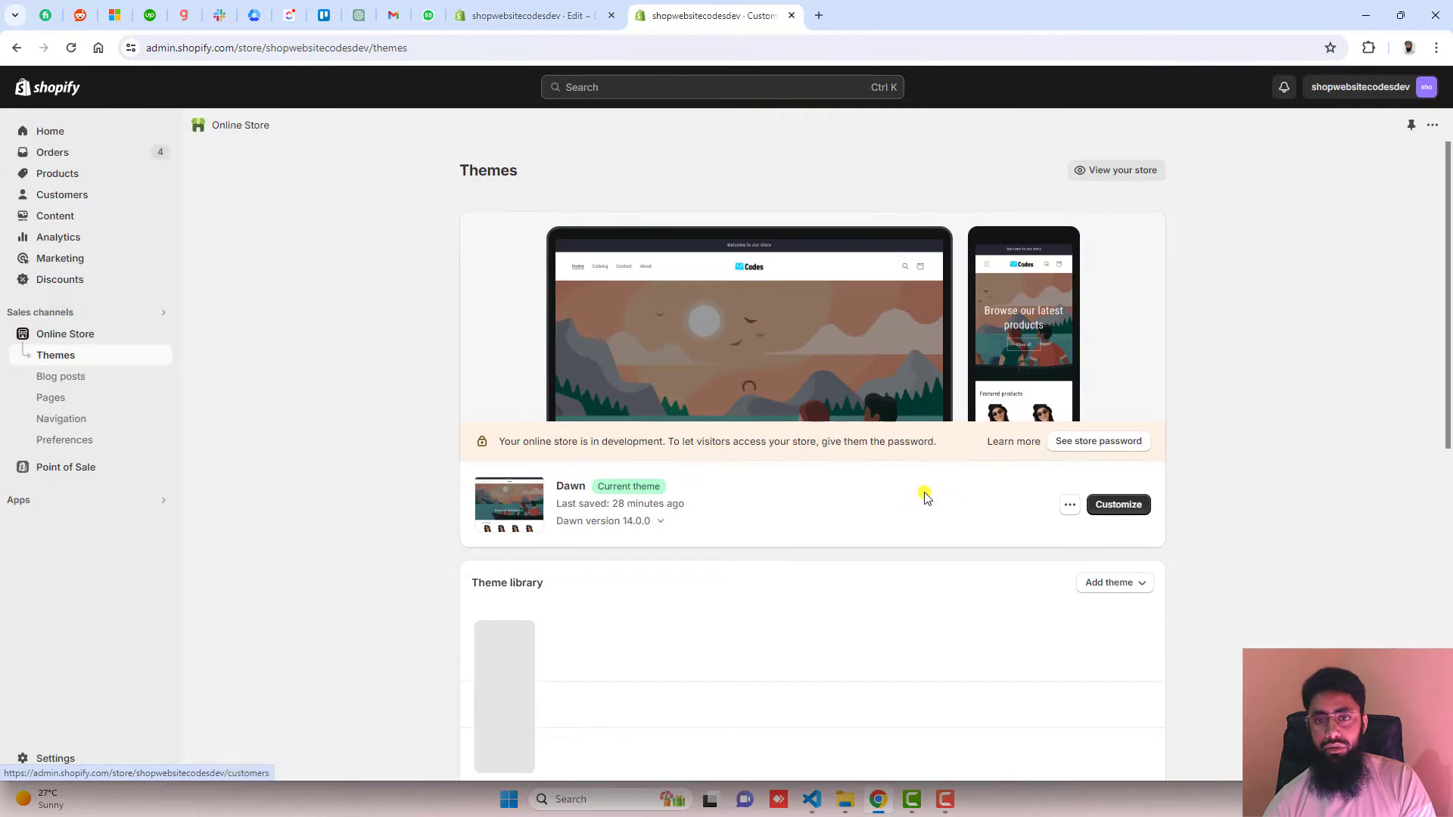
{"action": "left_click", "coordinate": [1118, 505]}
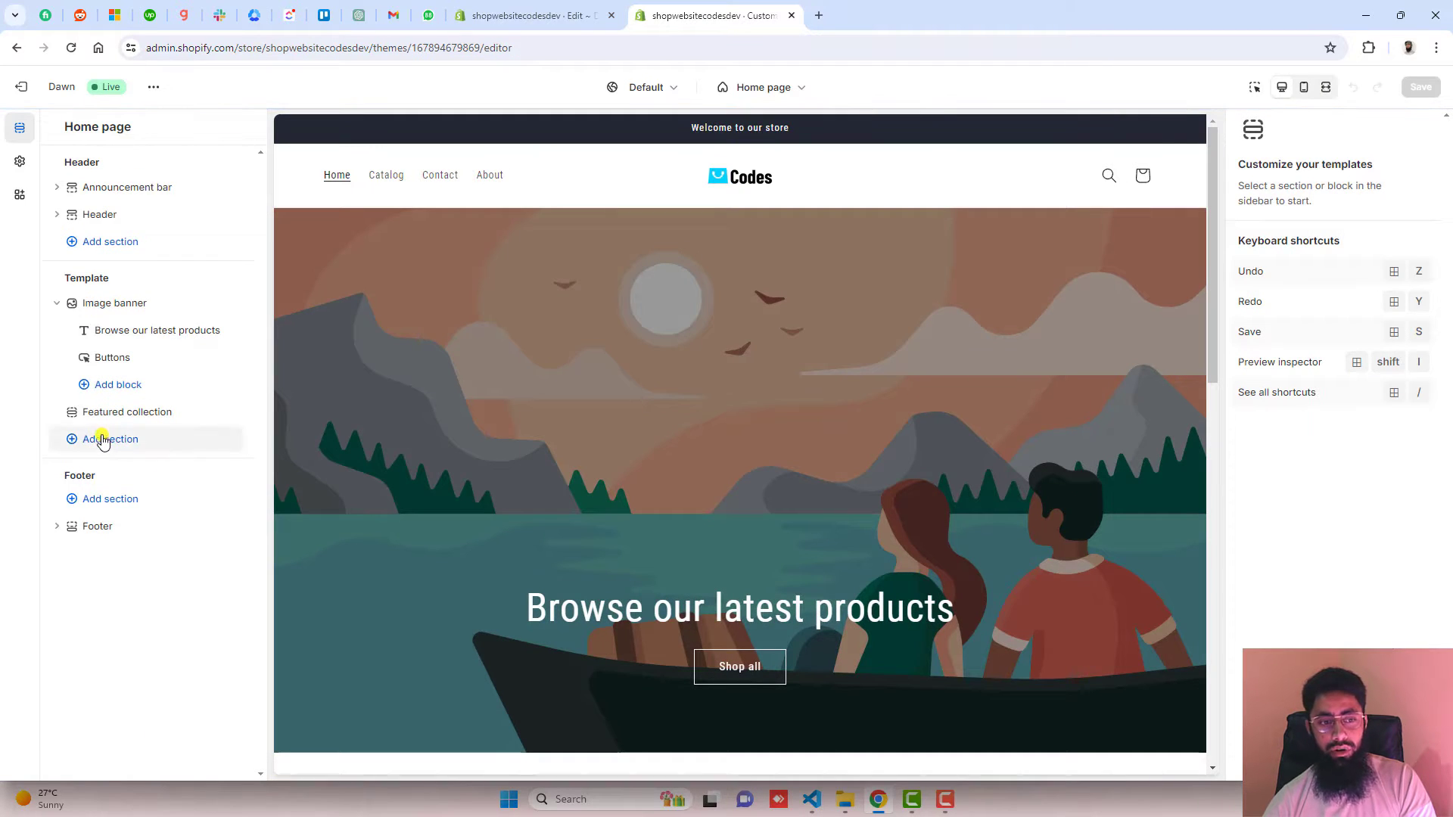
{"action": "left_click", "coordinate": [111, 440]}
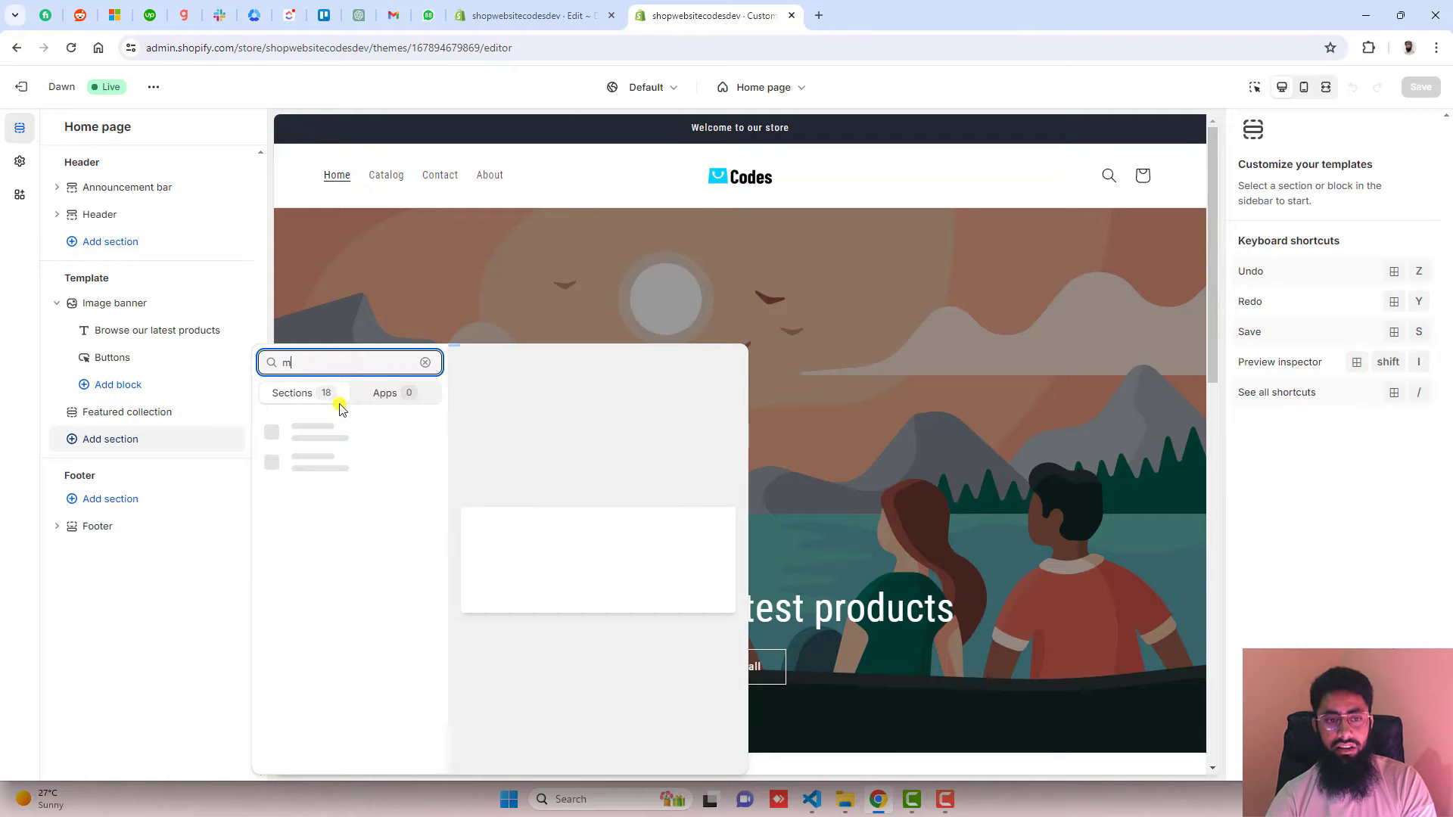
{"action": "type", "text": "mar"}
{"action": "left_click", "coordinate": [325, 428]}
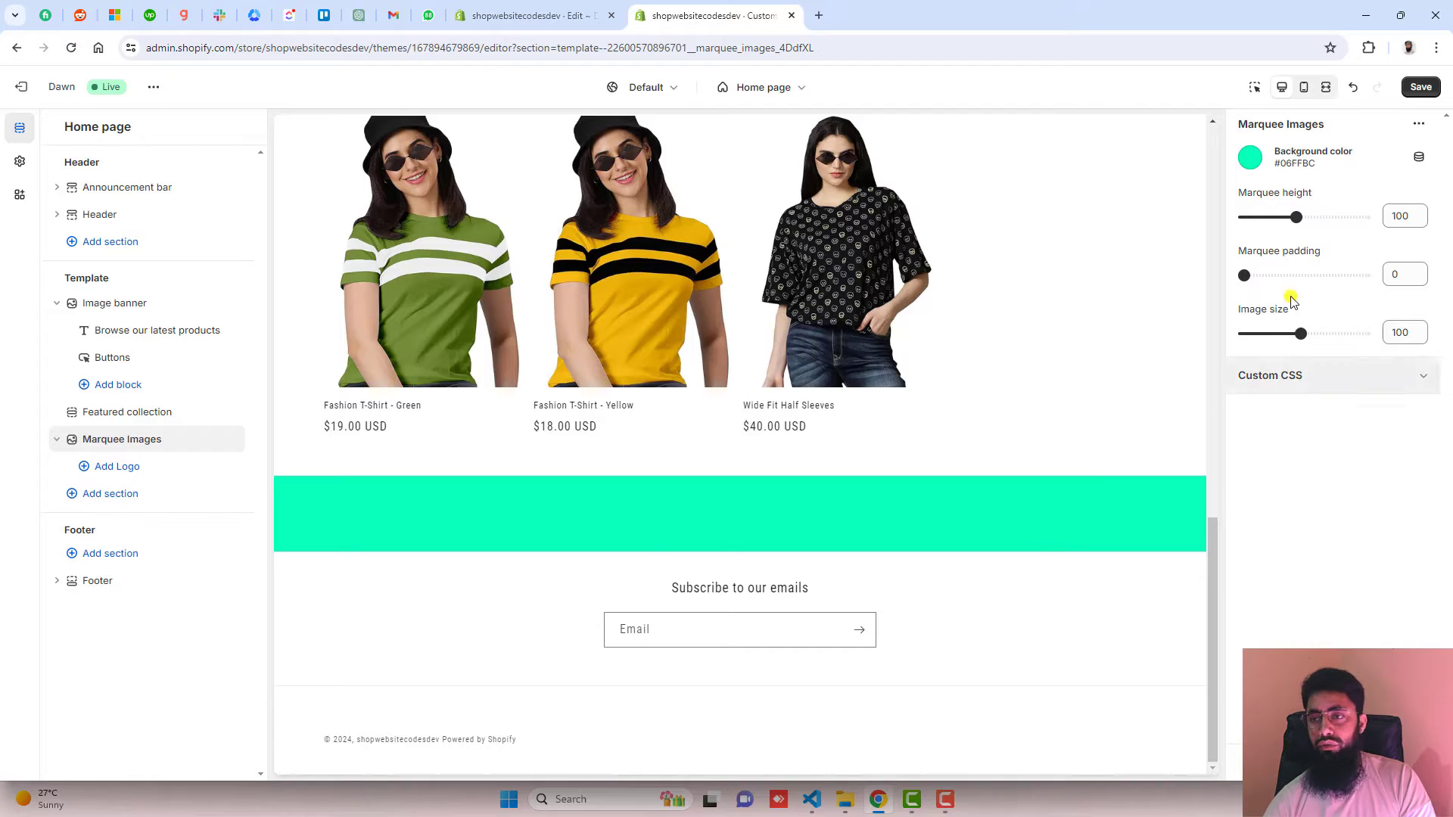
- Set the marquee background to lime #D0F41A and add a Logo block
{"action": "left_click", "coordinate": [1251, 157]}
{"action": "left_click", "coordinate": [1380, 211]}
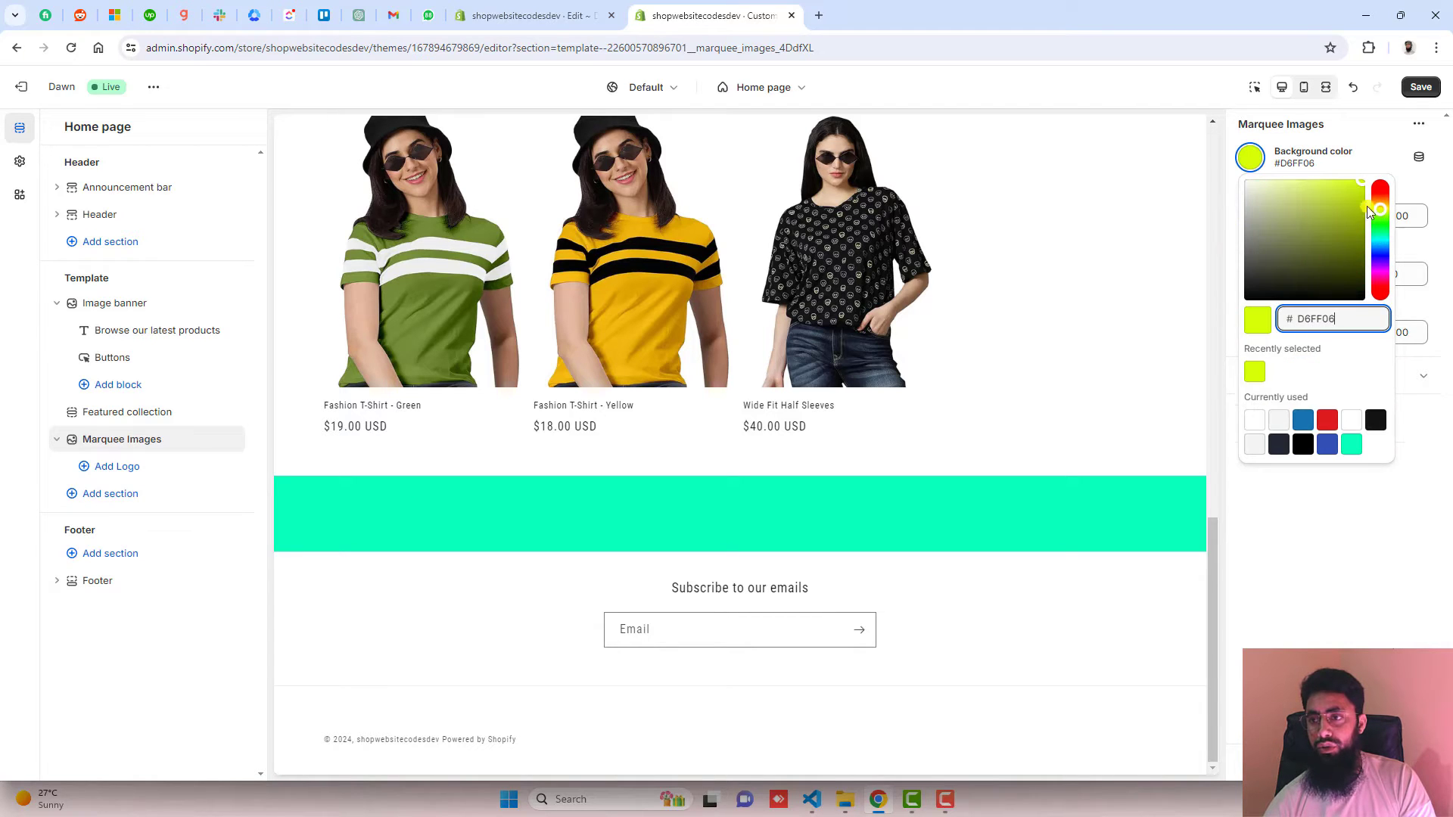
{"action": "left_click", "coordinate": [1354, 194]}
{"action": "left_click", "coordinate": [1273, 554]}
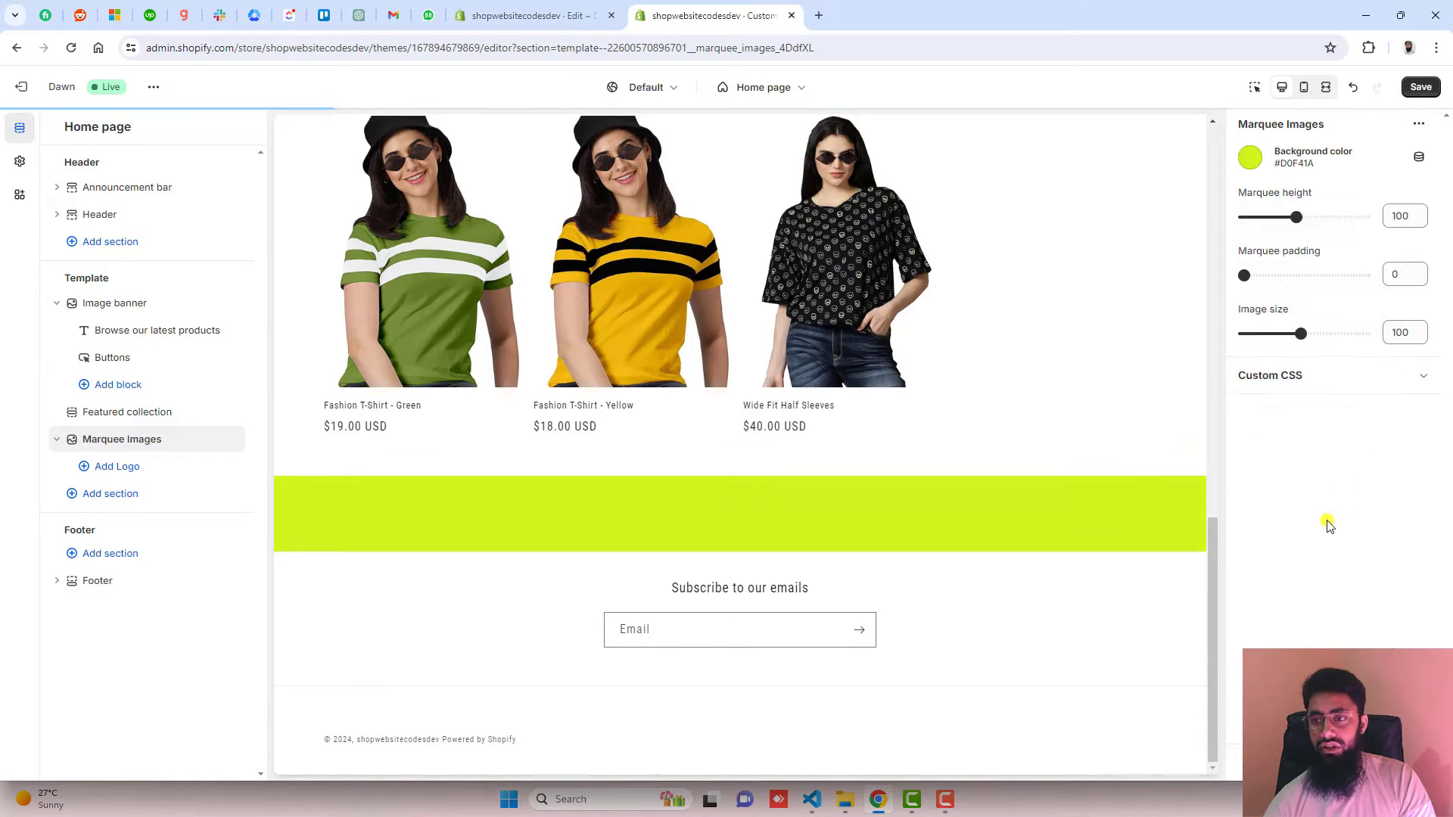
{"action": "left_click", "coordinate": [126, 468]}
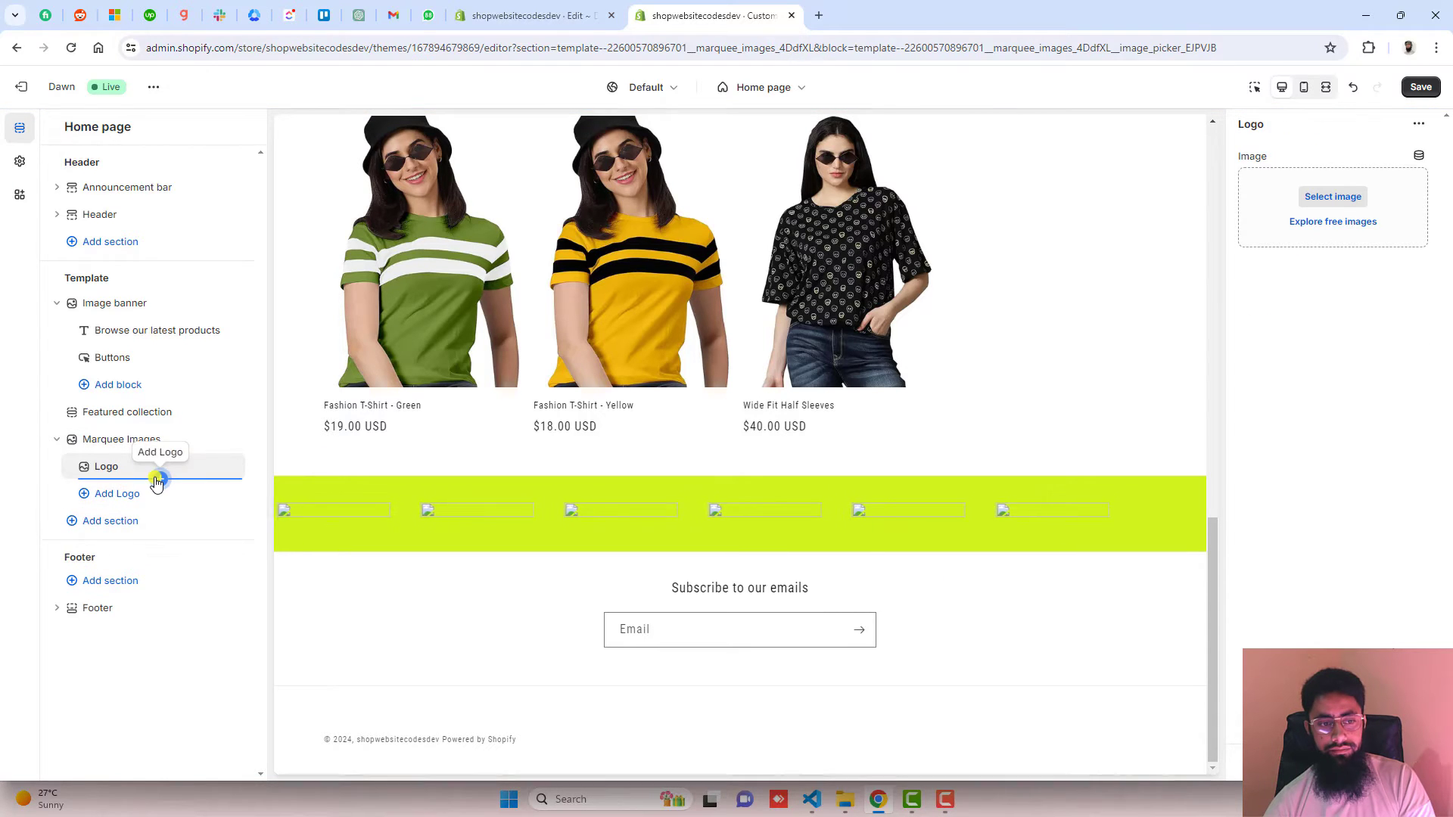
- Add two more Logo blocks and give logos 1–3 the Cats, KATZE and katzen images
{"action": "left_click", "coordinate": [158, 480]}
{"action": "left_click", "coordinate": [159, 480]}
{"action": "left_click", "coordinate": [158, 480]}
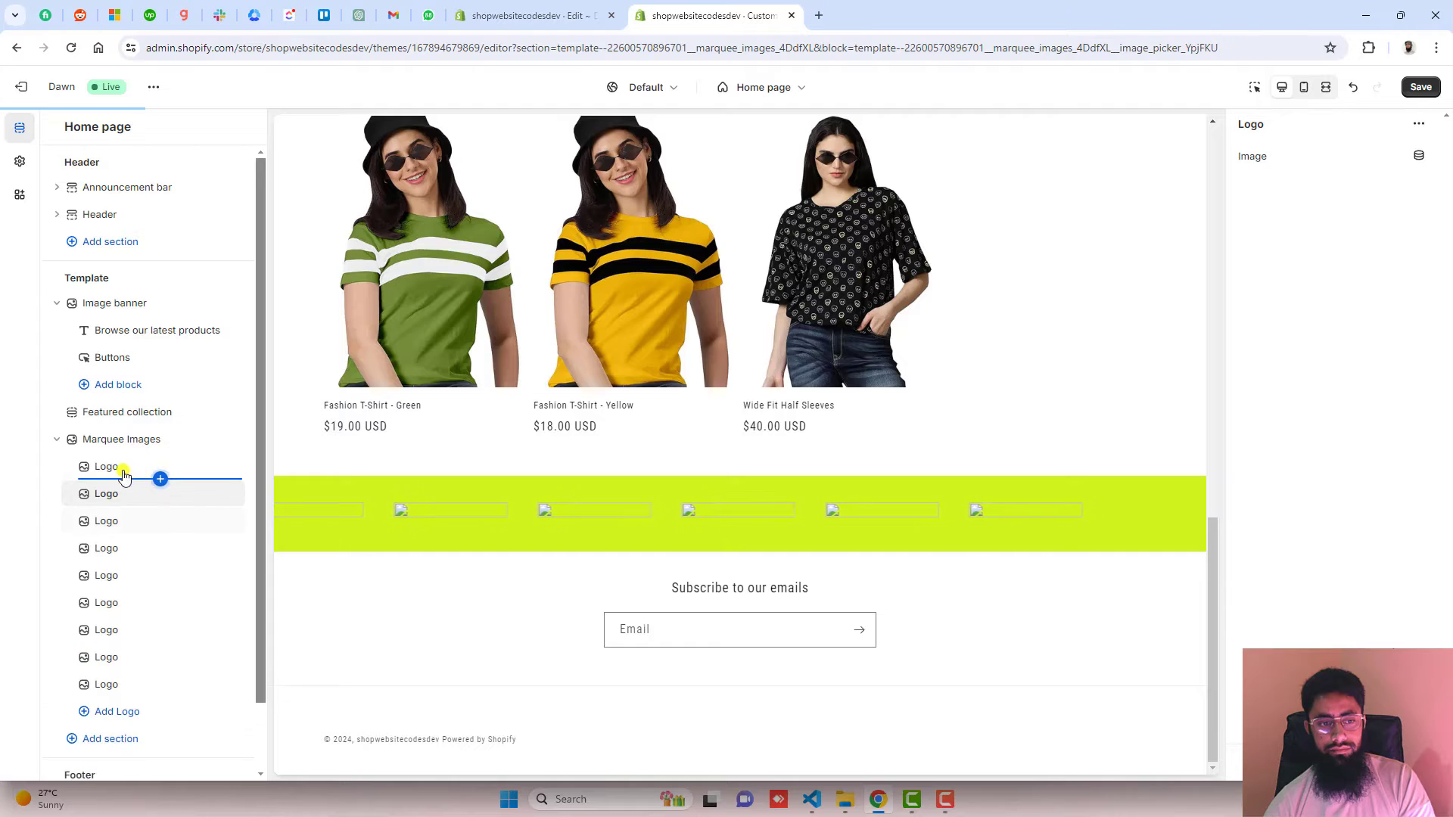
{"action": "left_click", "coordinate": [123, 472]}
{"action": "left_click", "coordinate": [1332, 198]}
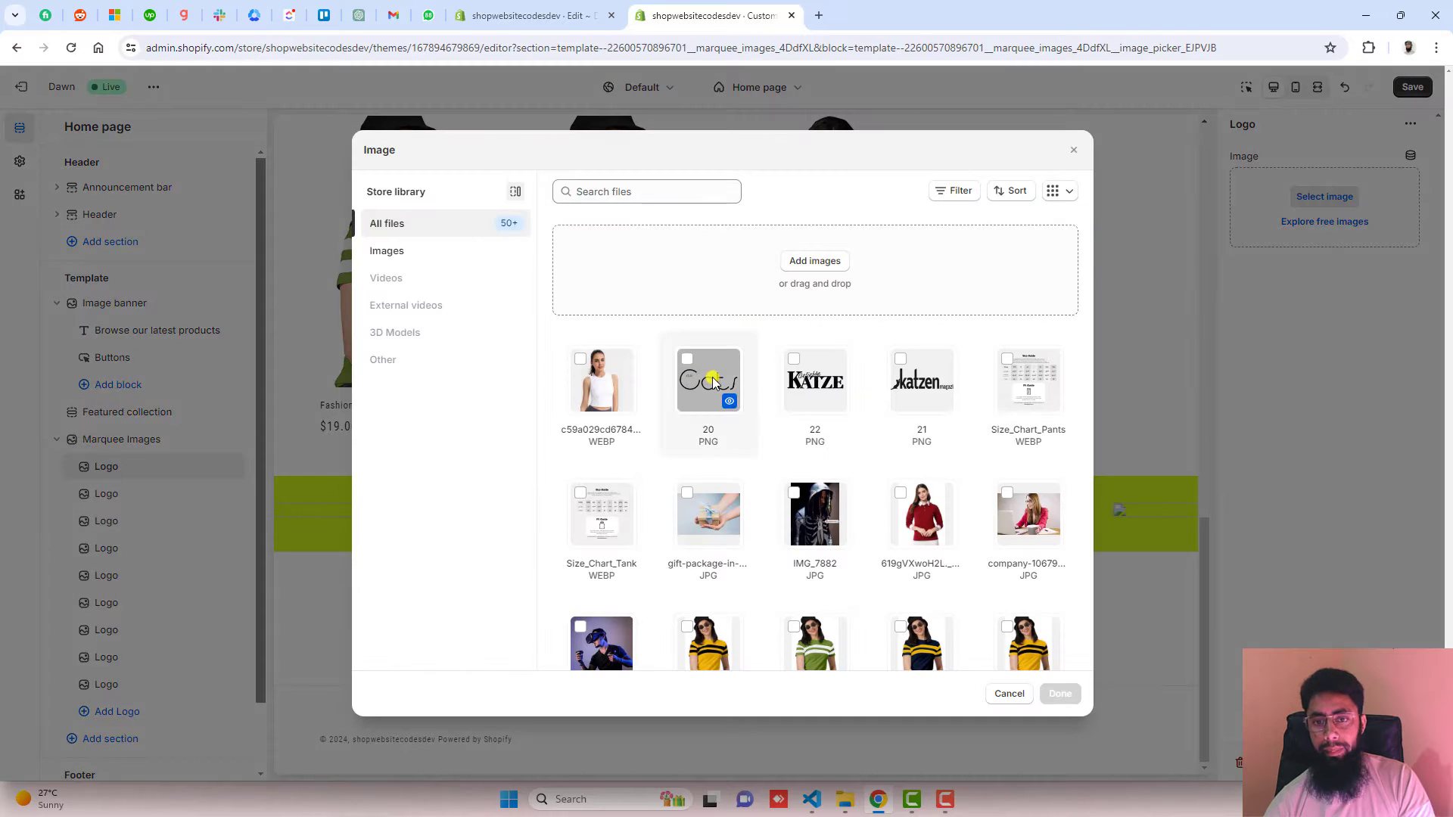
{"action": "left_click", "coordinate": [1060, 694]}
{"action": "left_click", "coordinate": [124, 494]}
{"action": "left_click", "coordinate": [1332, 197]}
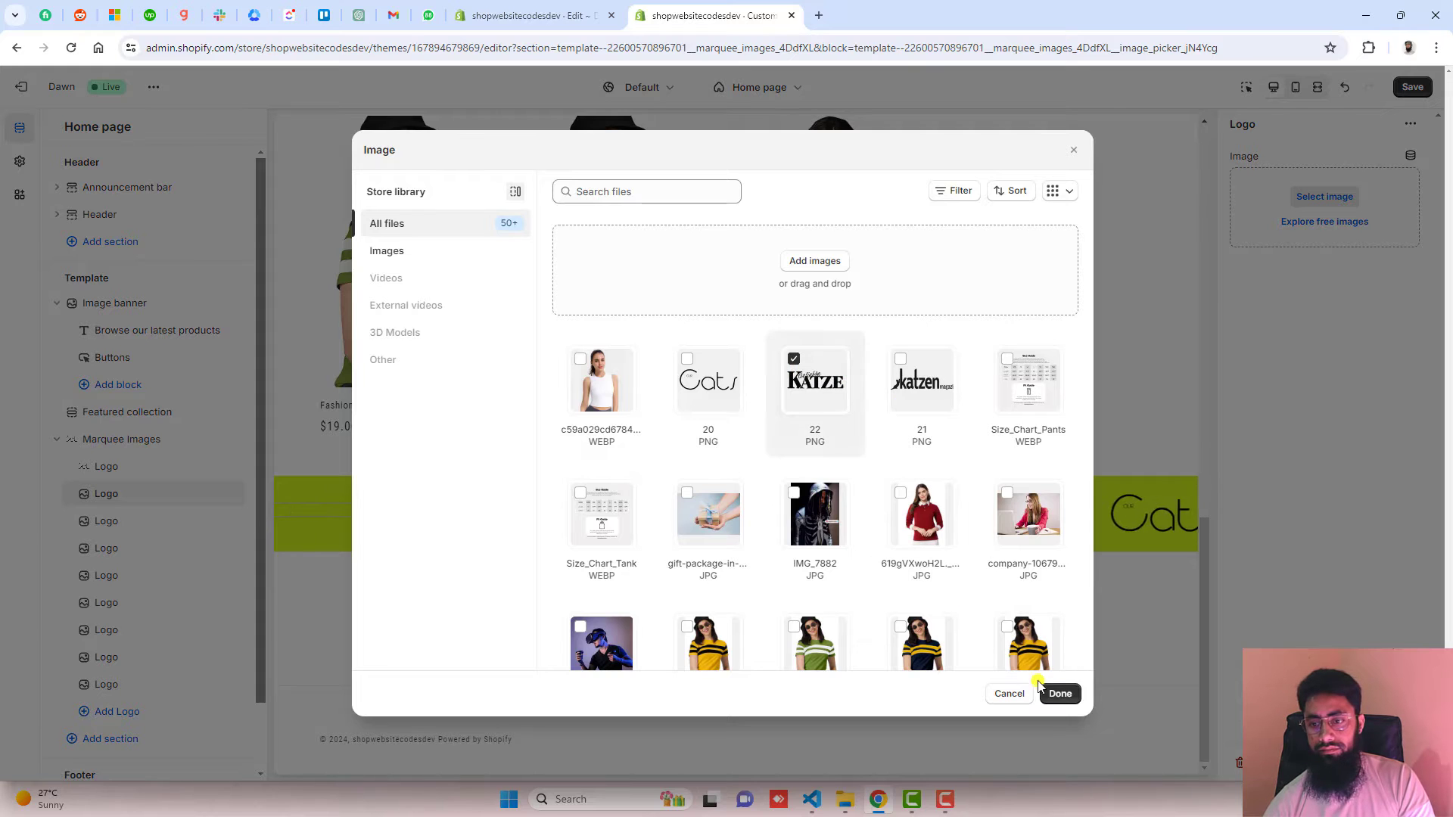
{"action": "left_click", "coordinate": [1054, 694]}
{"action": "left_click", "coordinate": [124, 521]}
{"action": "left_click", "coordinate": [1324, 197]}
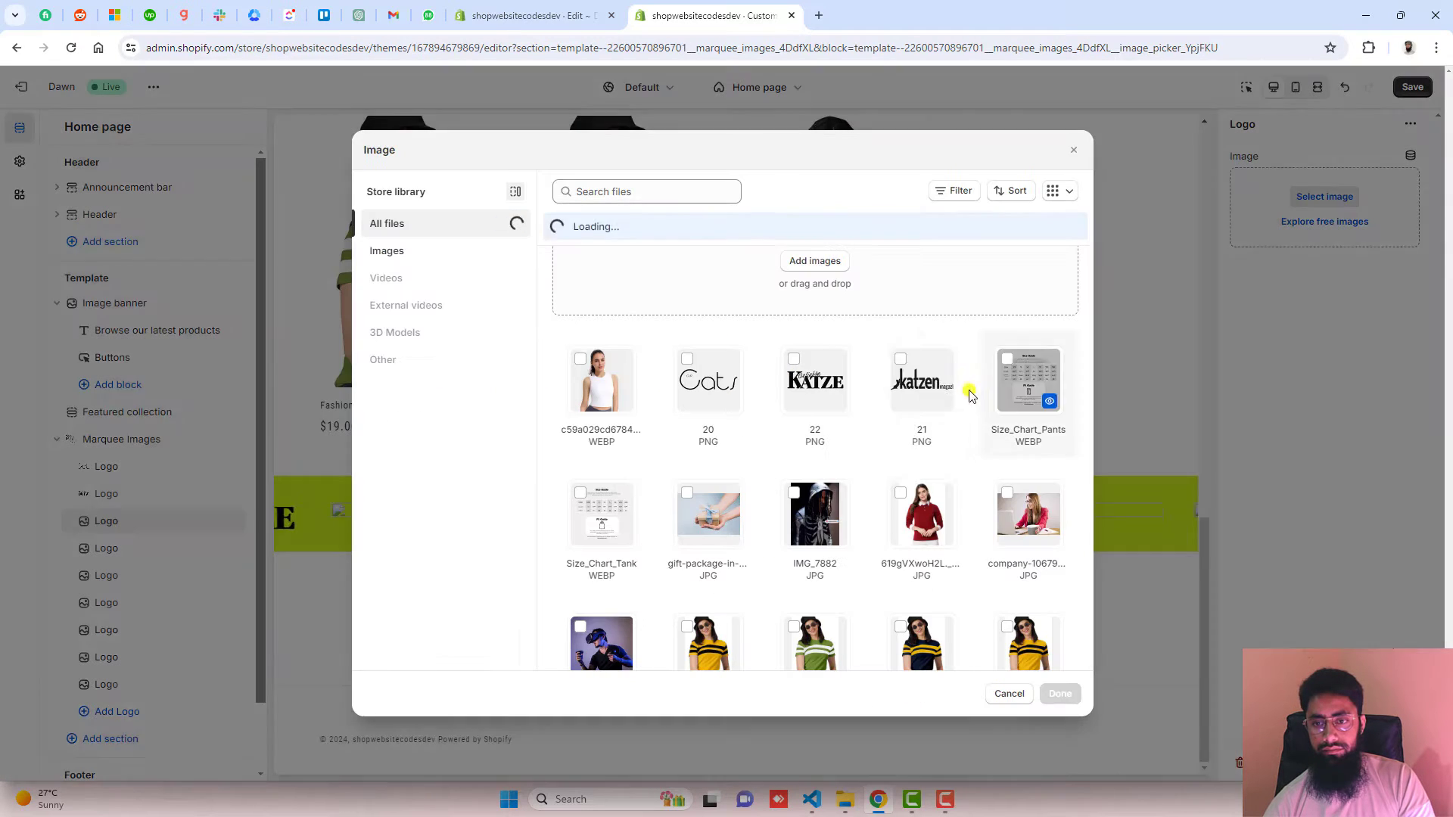
{"action": "left_click", "coordinate": [963, 400]}
{"action": "left_click", "coordinate": [1060, 694]}
- Assign Cats, KATZE and katzen images to logos 4–6
{"action": "left_click", "coordinate": [124, 548]}
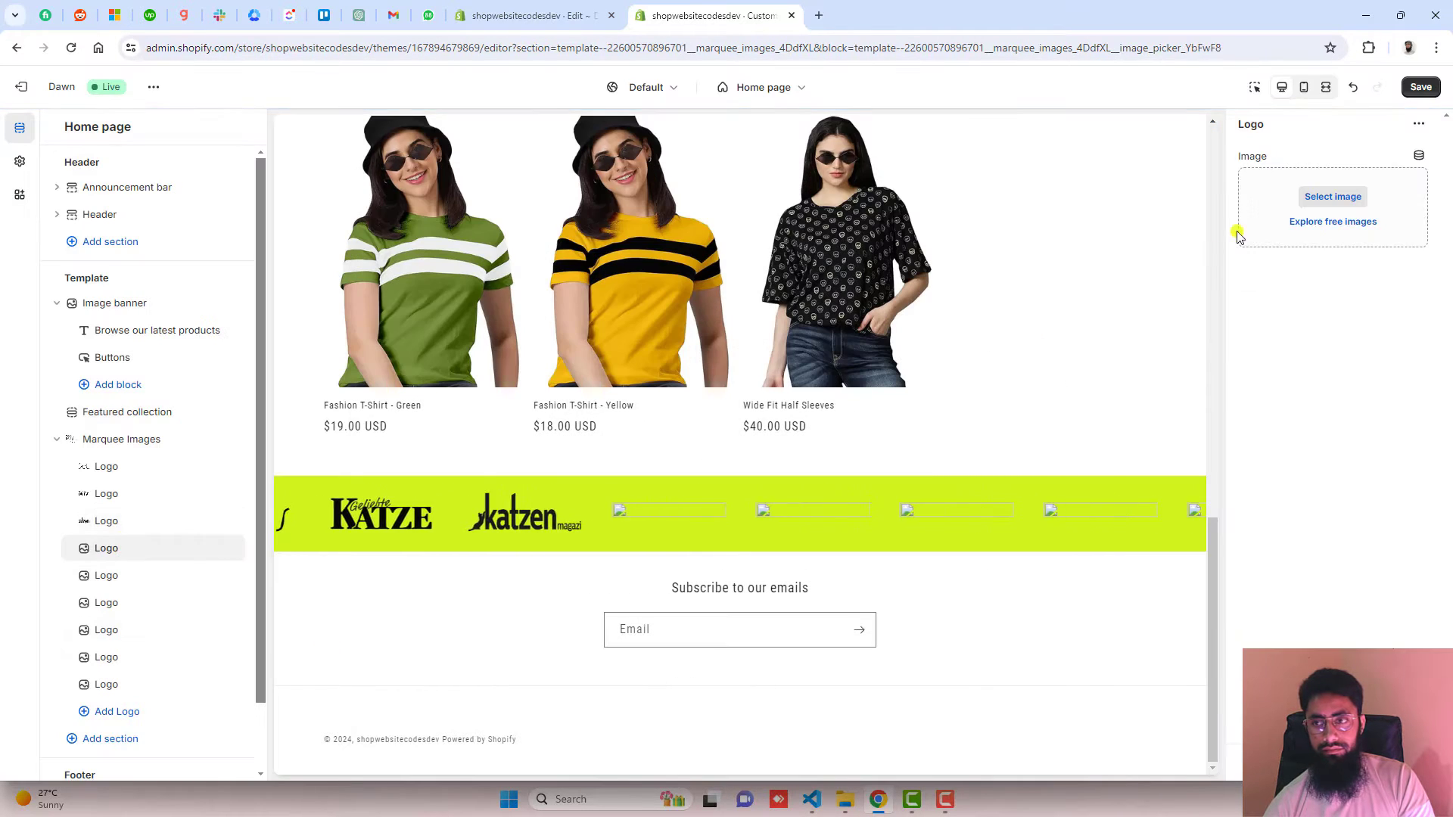
{"action": "left_click", "coordinate": [1333, 196]}
{"action": "left_click", "coordinate": [719, 390]}
{"action": "left_click", "coordinate": [1060, 694]}
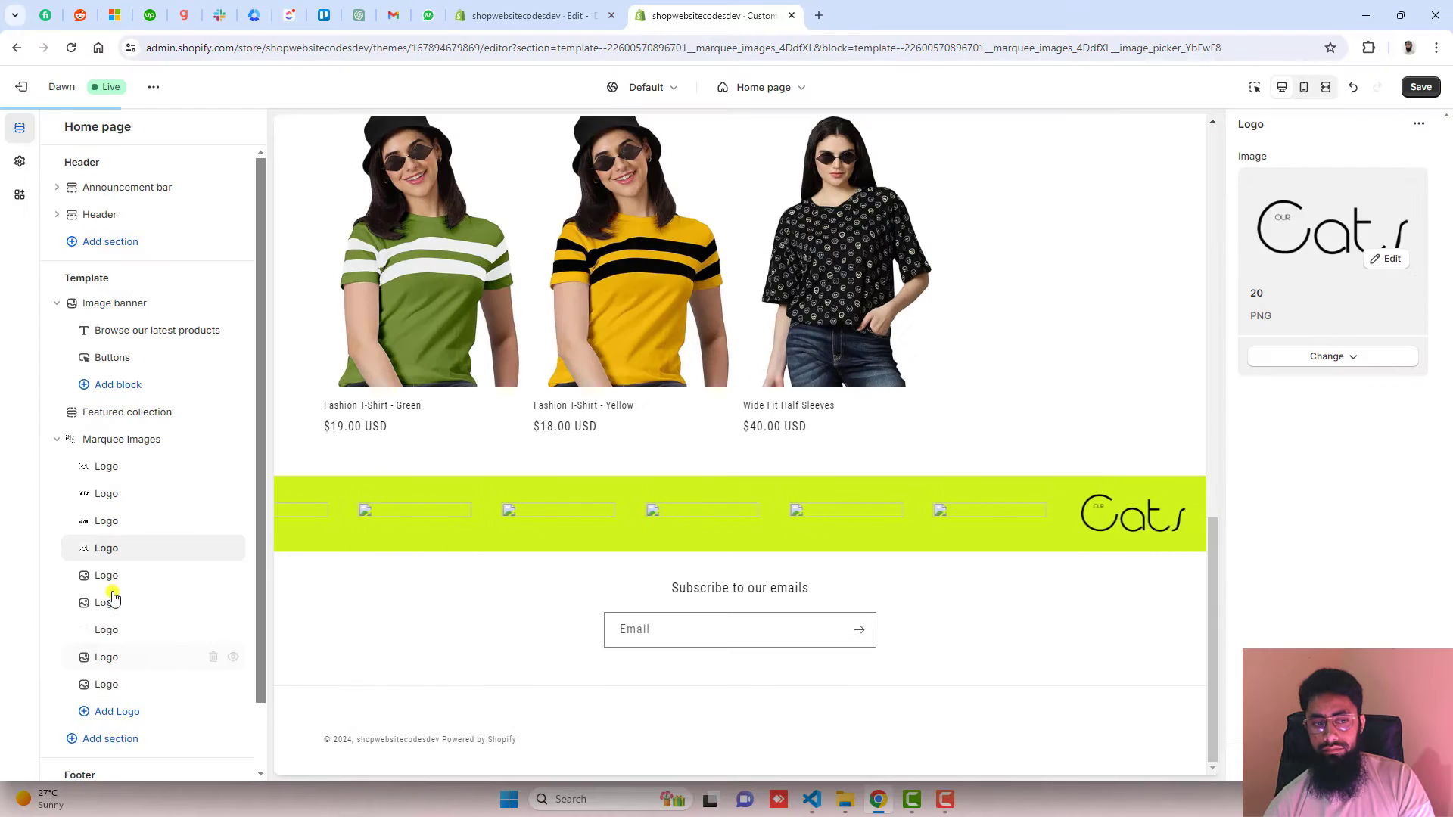
{"action": "left_click", "coordinate": [120, 575]}
{"action": "left_click", "coordinate": [1325, 197]}
{"action": "left_click", "coordinate": [815, 386]}
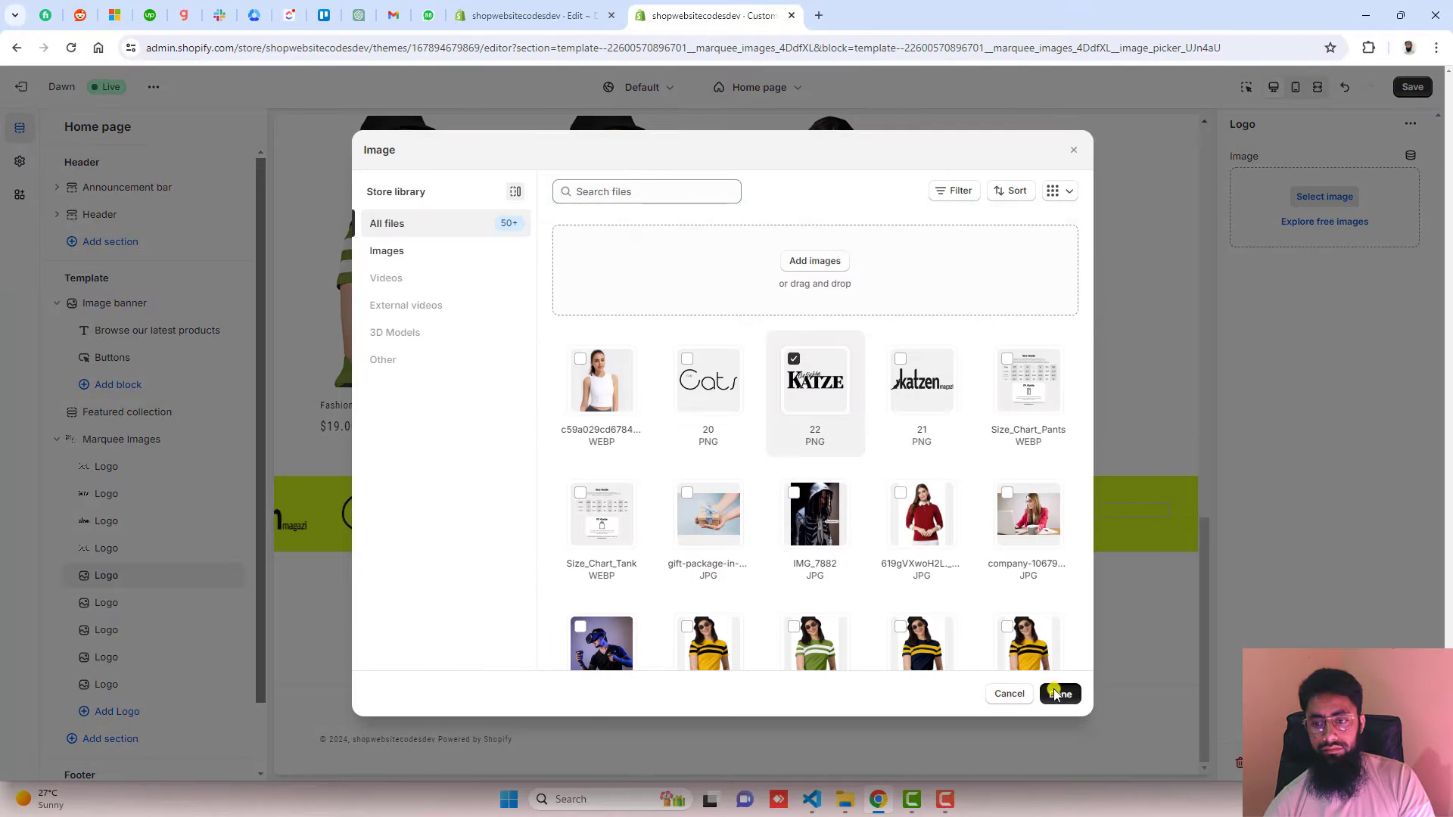
{"action": "left_click", "coordinate": [1060, 694]}
{"action": "left_click", "coordinate": [113, 603]}
{"action": "left_click", "coordinate": [1306, 195]}
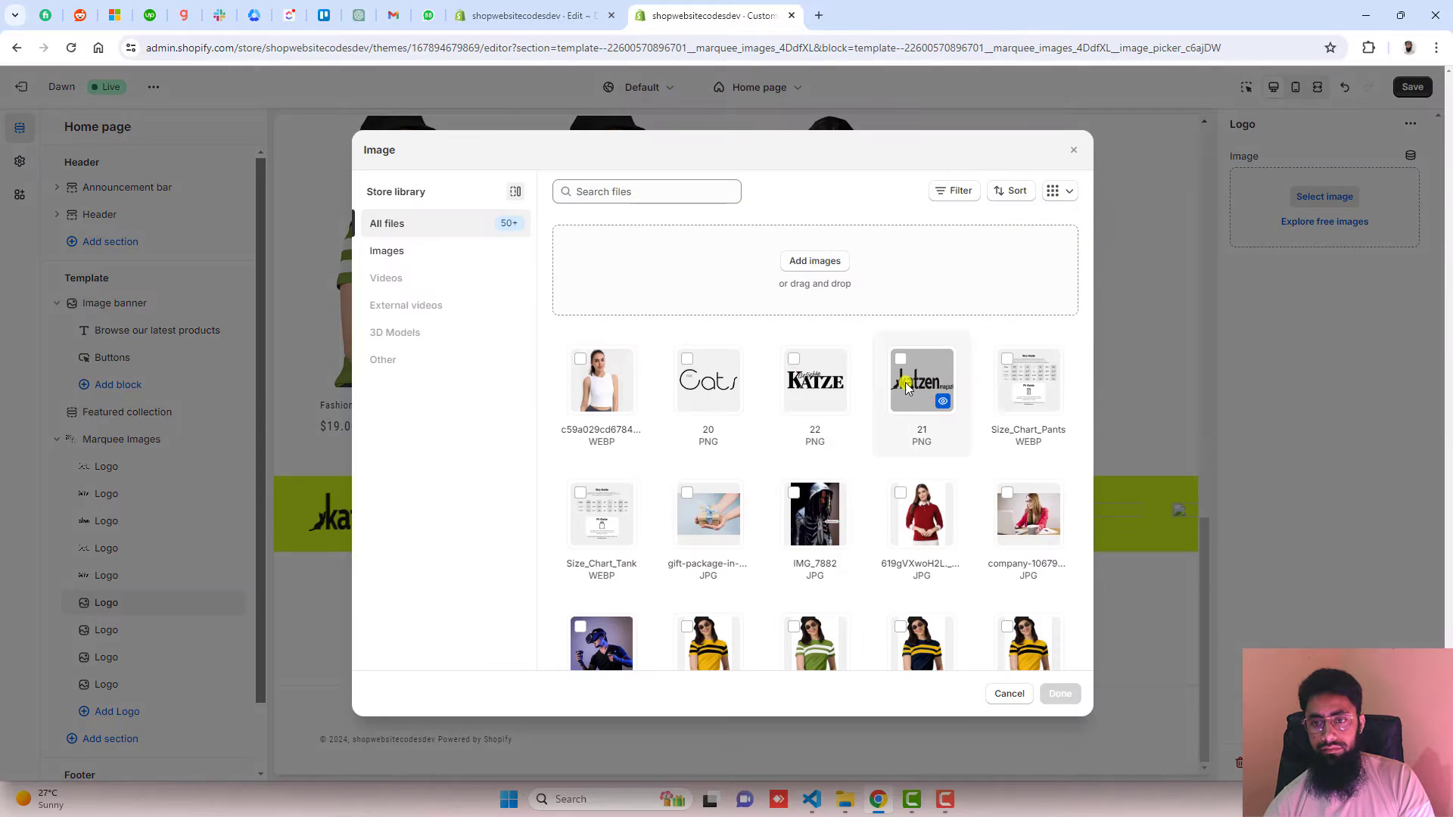
{"action": "left_click", "coordinate": [1060, 694]}
- Assign Cats, KATZE and katzen images to logos 7–9
{"action": "left_click", "coordinate": [121, 629]}
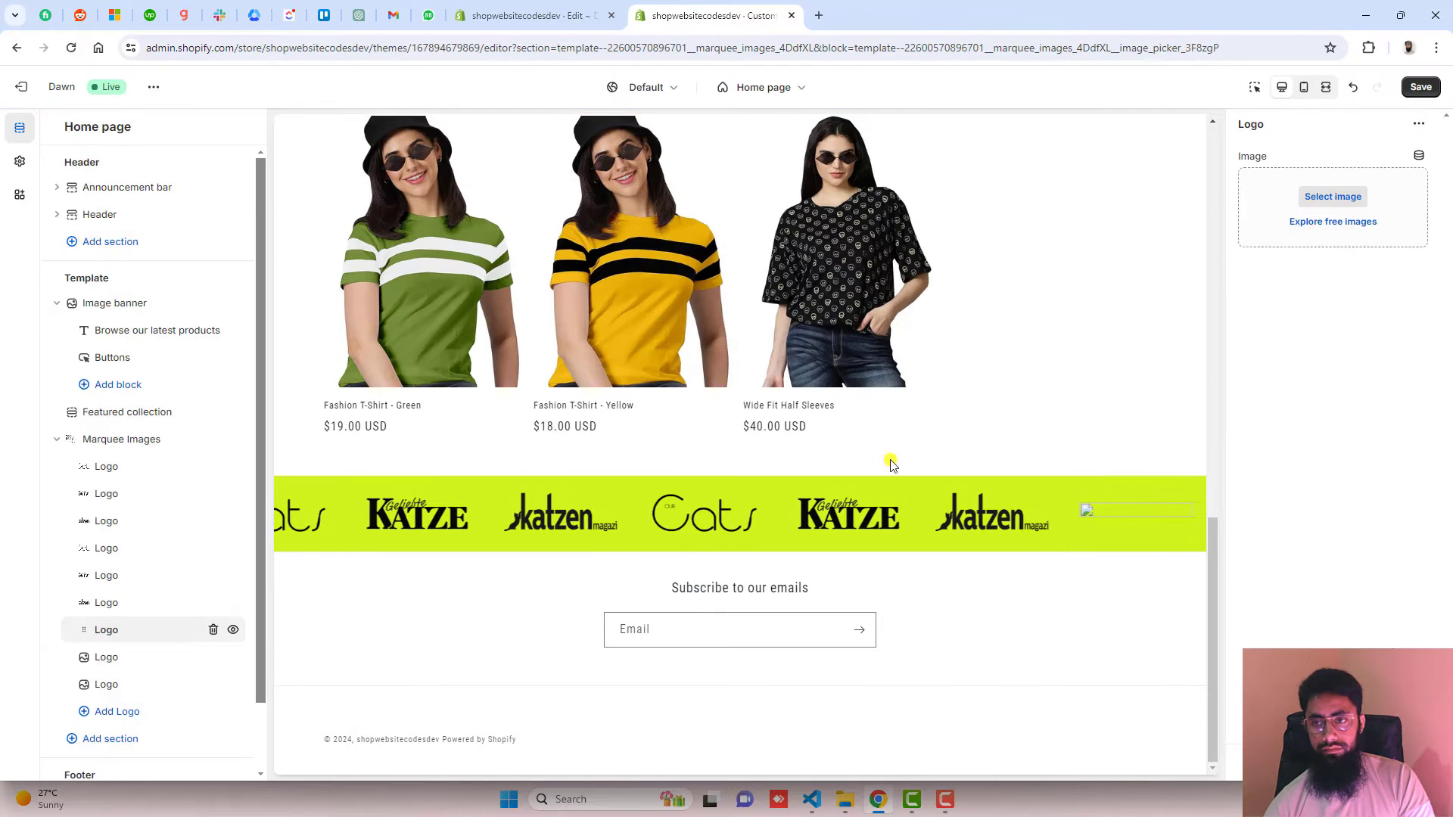
{"action": "left_click", "coordinate": [1325, 198]}
{"action": "left_click", "coordinate": [1060, 694]}
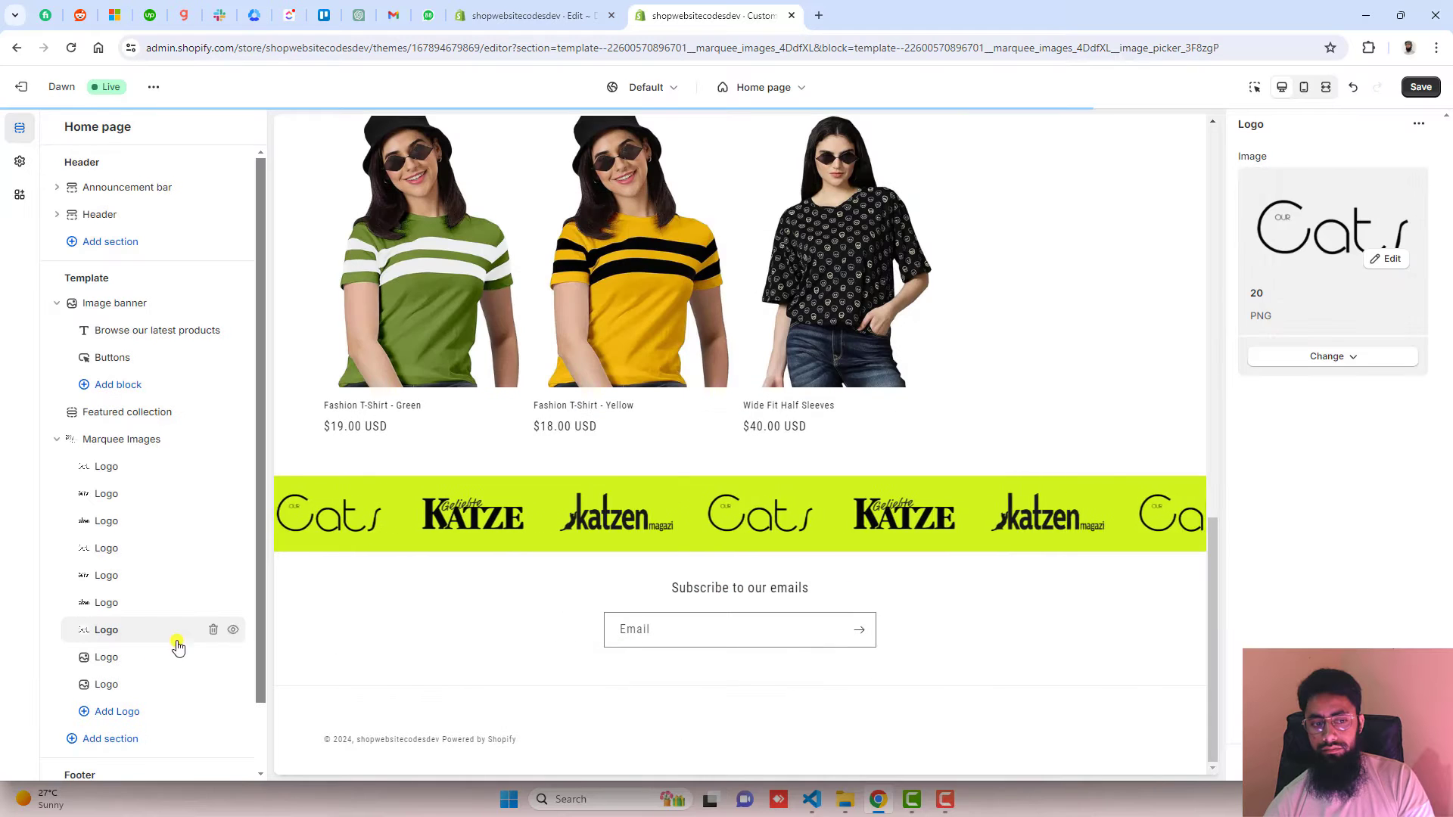
{"action": "left_click", "coordinate": [151, 655]}
{"action": "left_click", "coordinate": [1324, 196]}
{"action": "left_click", "coordinate": [815, 380]}
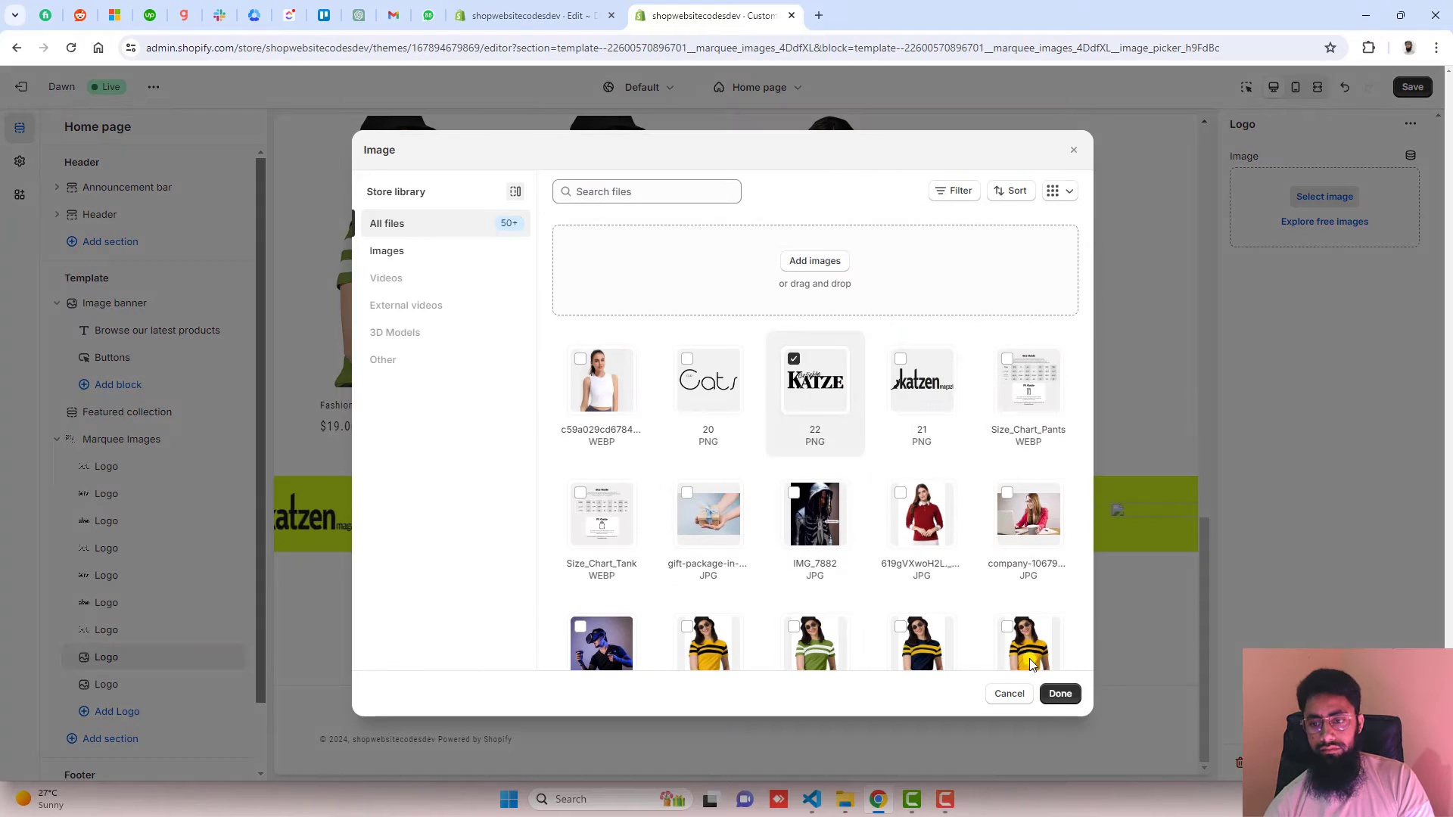
{"action": "left_click", "coordinate": [1060, 694]}
{"action": "left_click", "coordinate": [114, 684]}
{"action": "left_click", "coordinate": [1325, 197]}
{"action": "left_click", "coordinate": [921, 380]}
{"action": "left_click", "coordinate": [1061, 694]}
- Add tenth and eleventh logos with Cats and katzen images, then save
{"action": "left_click", "coordinate": [118, 712]}
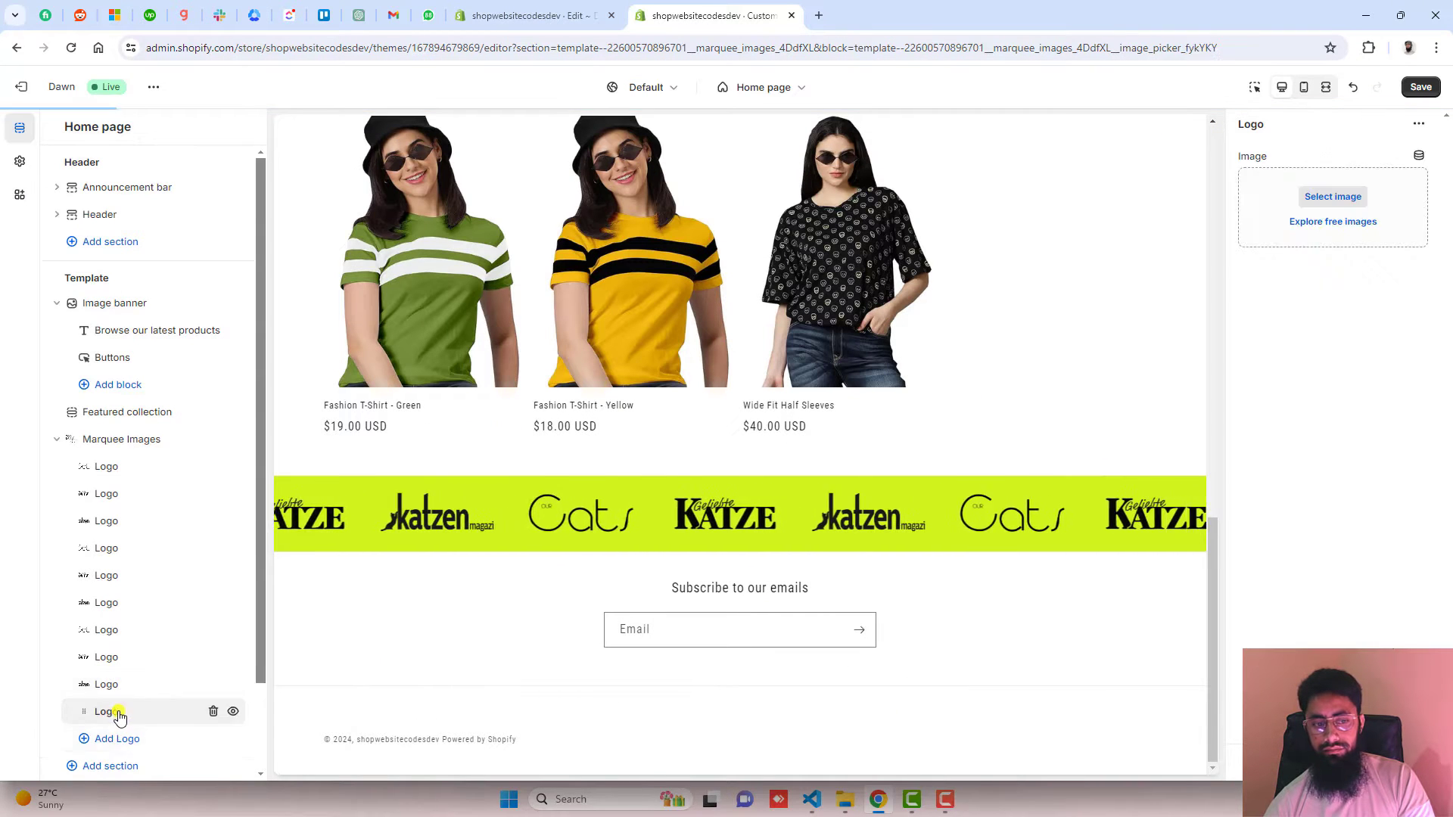
{"action": "left_click", "coordinate": [117, 739]}
{"action": "left_click", "coordinate": [129, 713]}
{"action": "left_click", "coordinate": [1333, 196]}
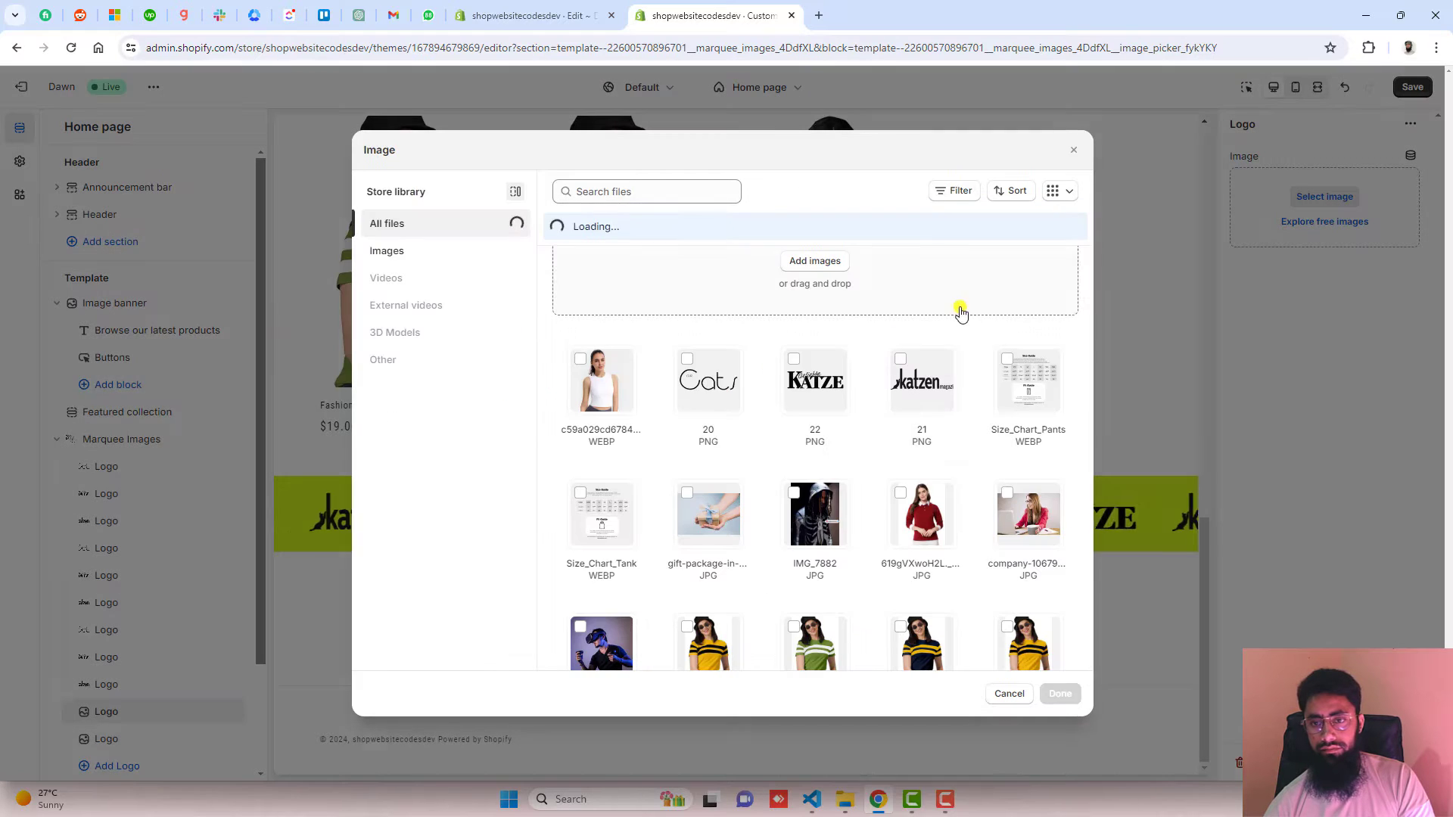
{"action": "left_click", "coordinate": [708, 380]}
{"action": "left_click", "coordinate": [1060, 694]}
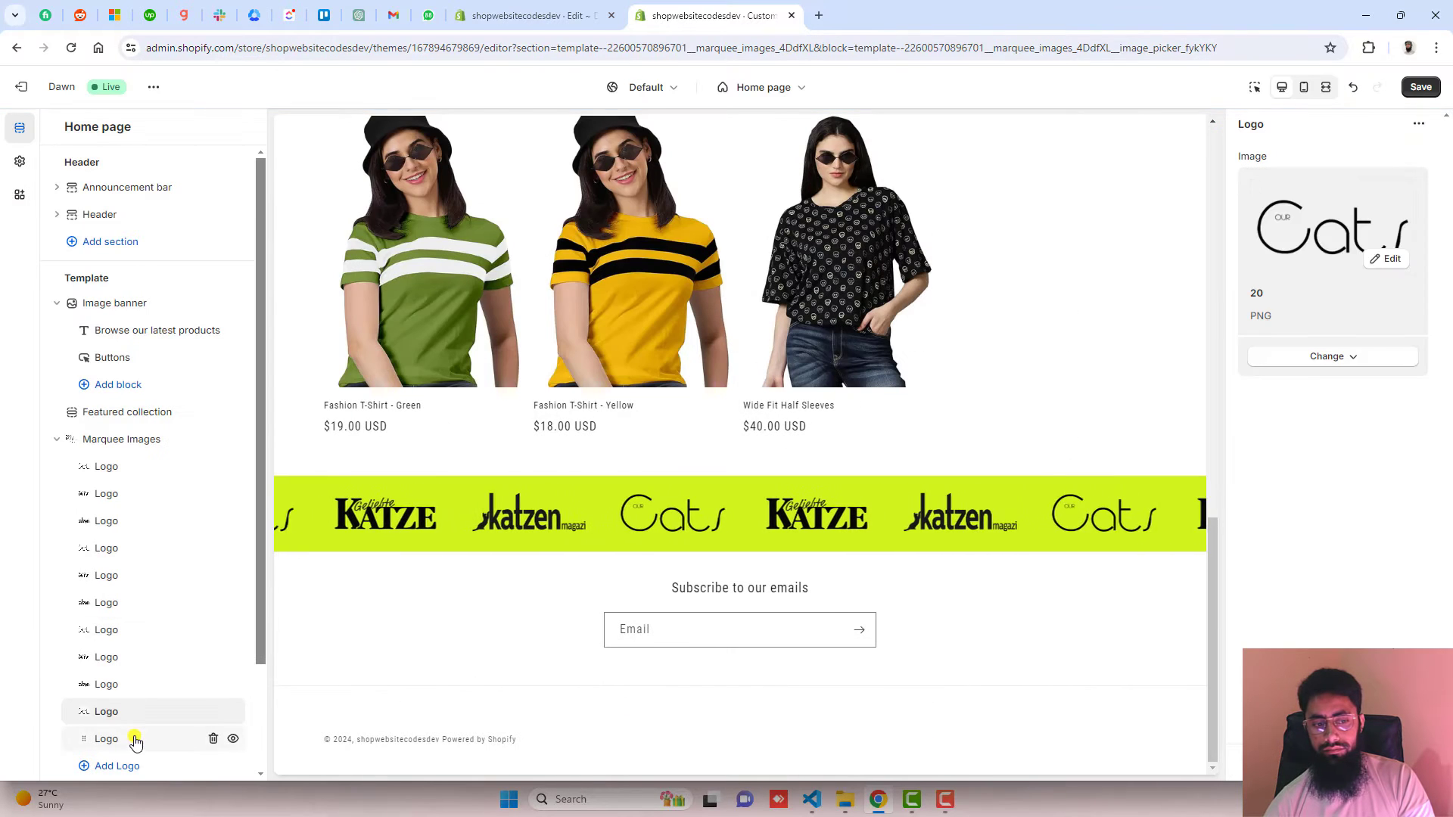
{"action": "left_click", "coordinate": [135, 738]}
{"action": "left_click", "coordinate": [1332, 196]}
{"action": "left_click", "coordinate": [924, 379]}
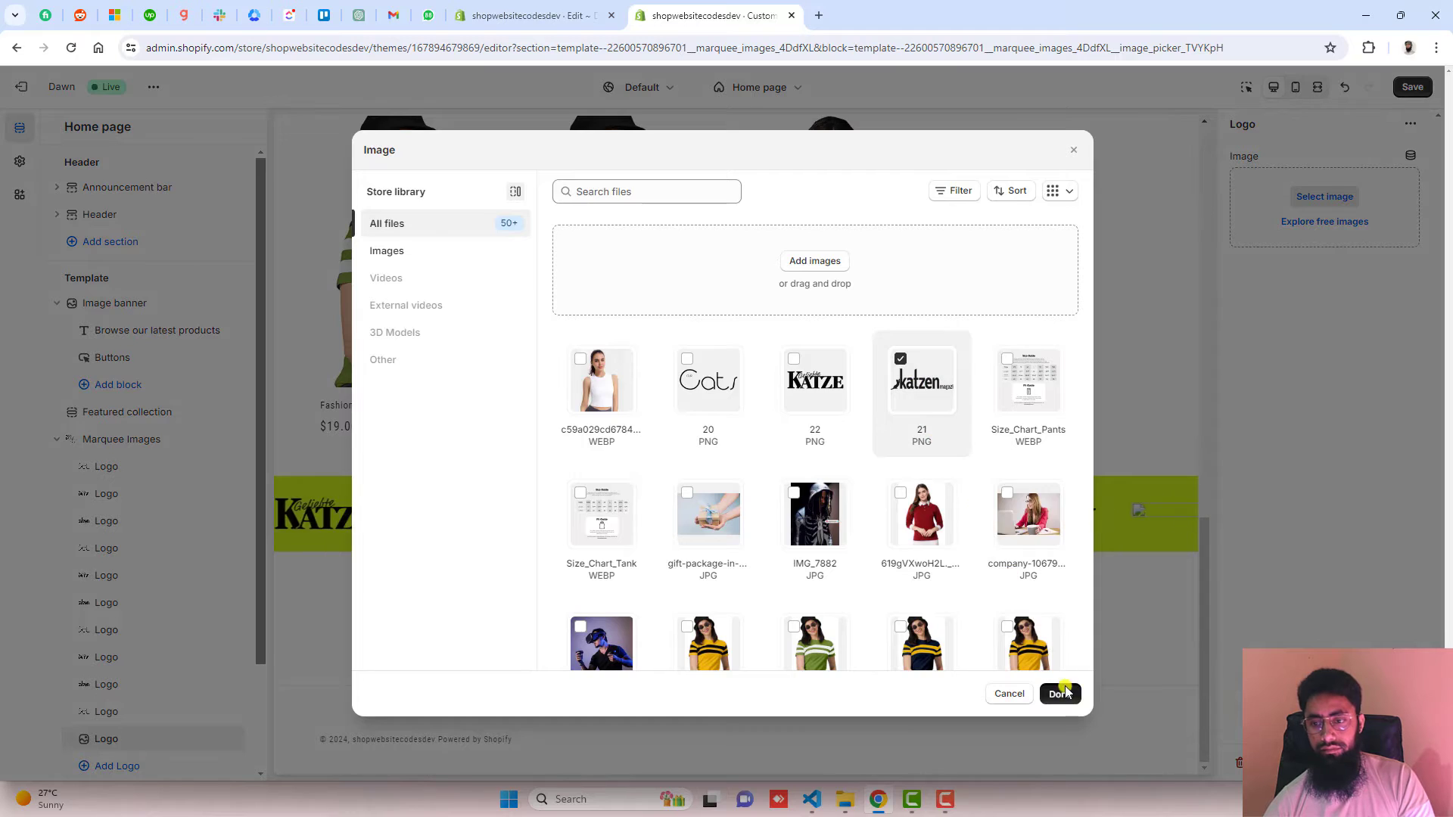
{"action": "left_click", "coordinate": [1060, 694]}
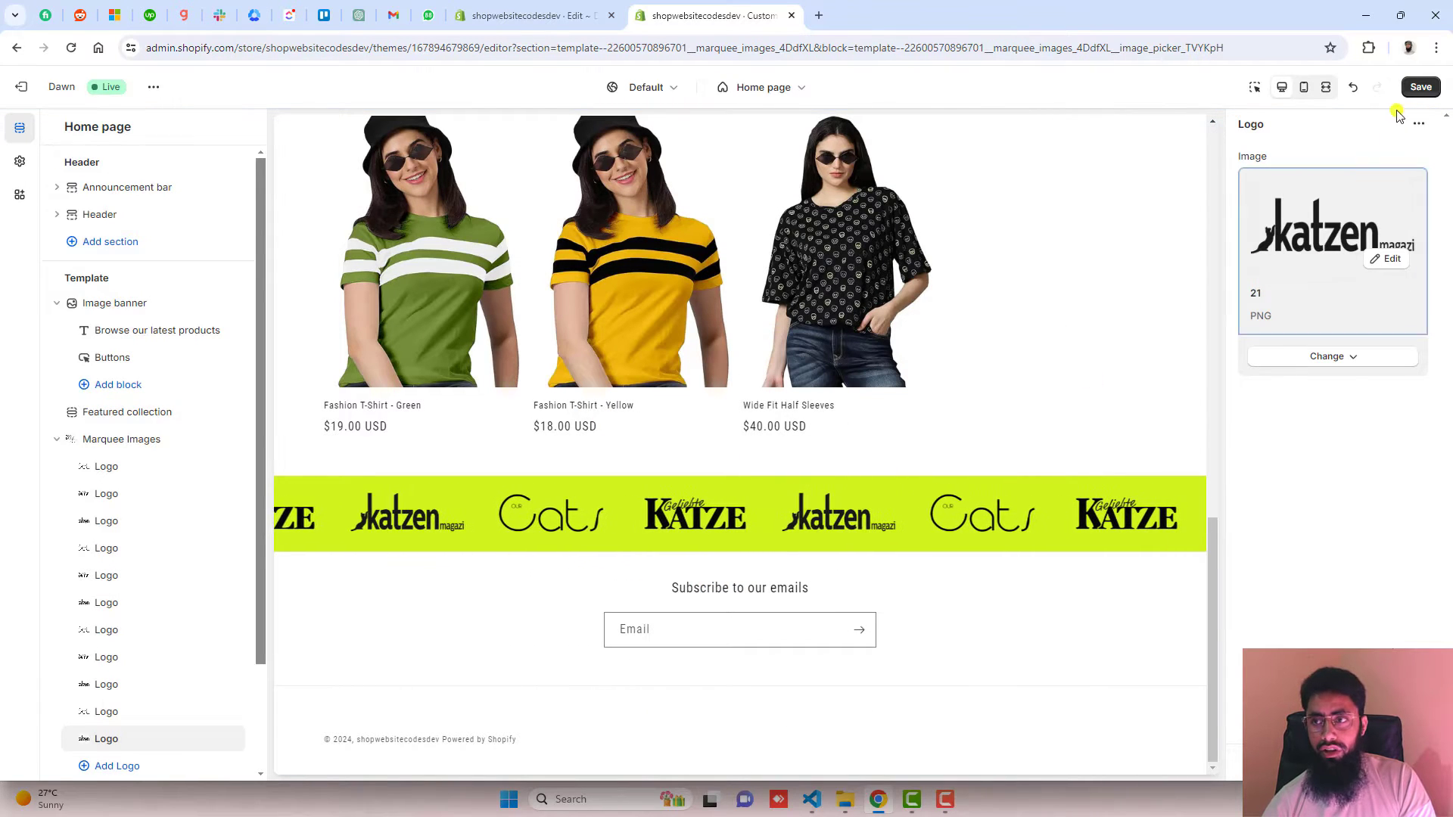
{"action": "left_click", "coordinate": [1414, 89]}
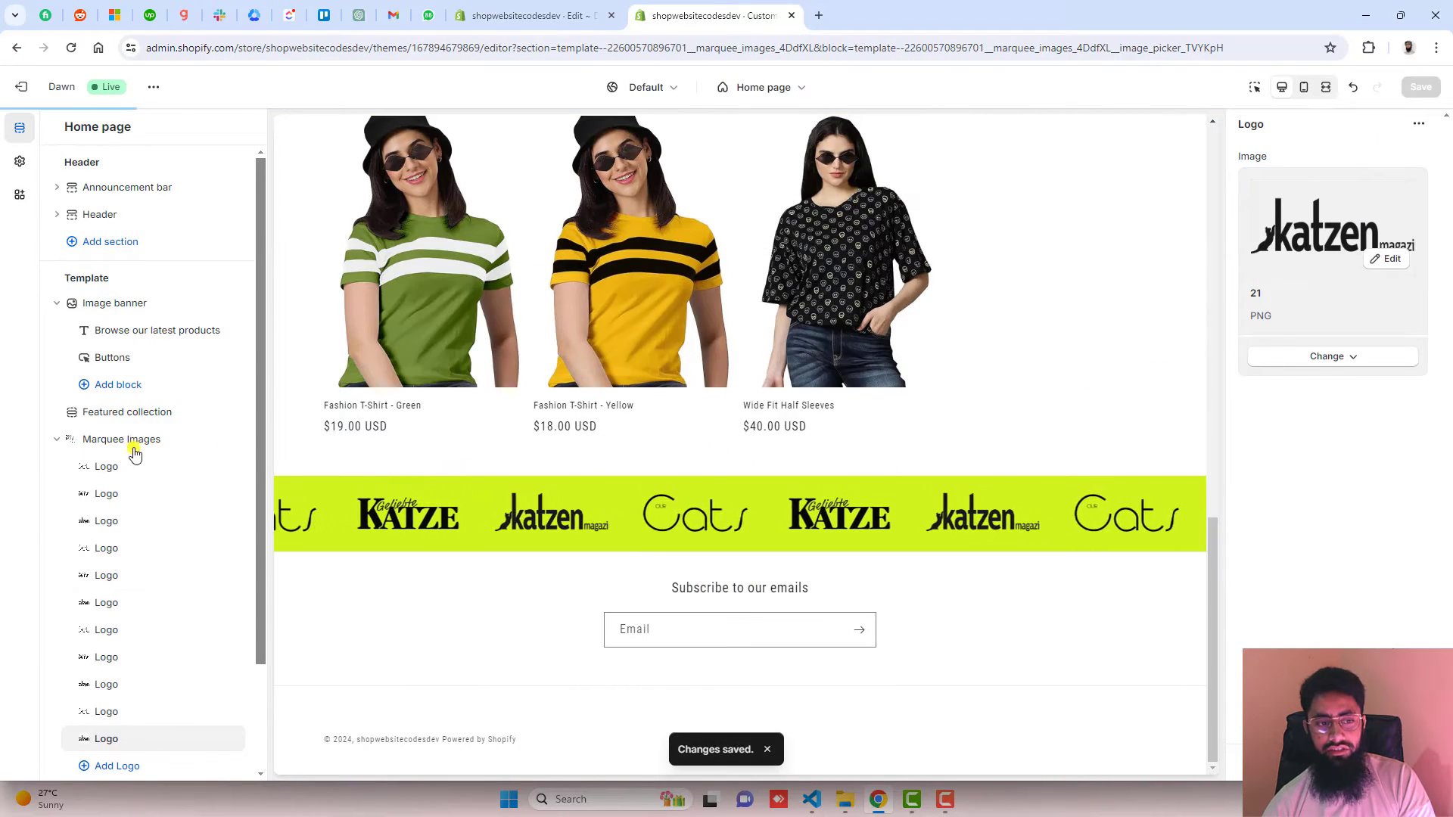
- Move the lime marquee above Image banner, set height 64 and image size 40, and save
{"action": "left_click_drag", "start_coordinate": [71, 441], "coordinate": [83, 333]}
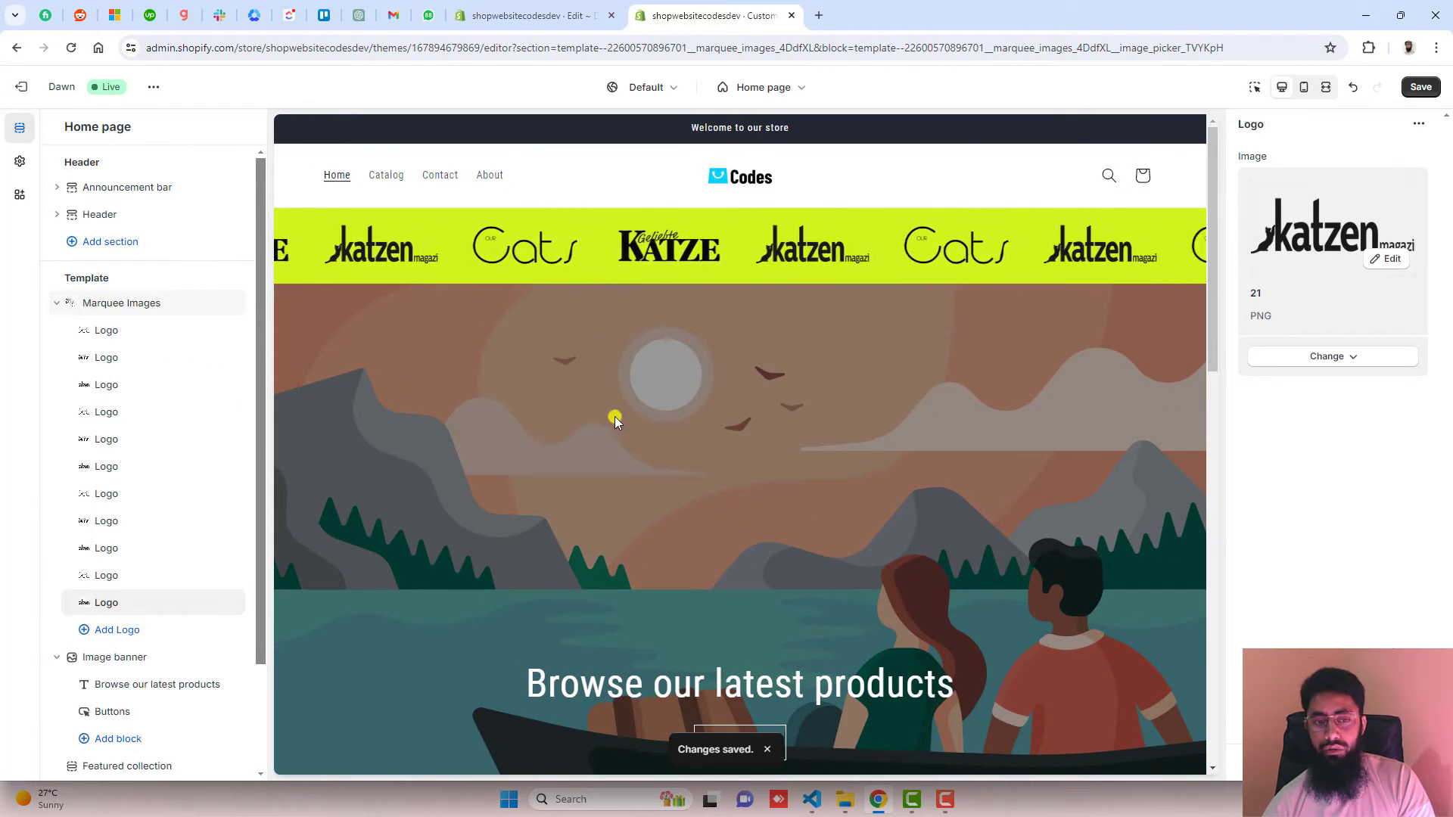
{"action": "left_click", "coordinate": [134, 304]}
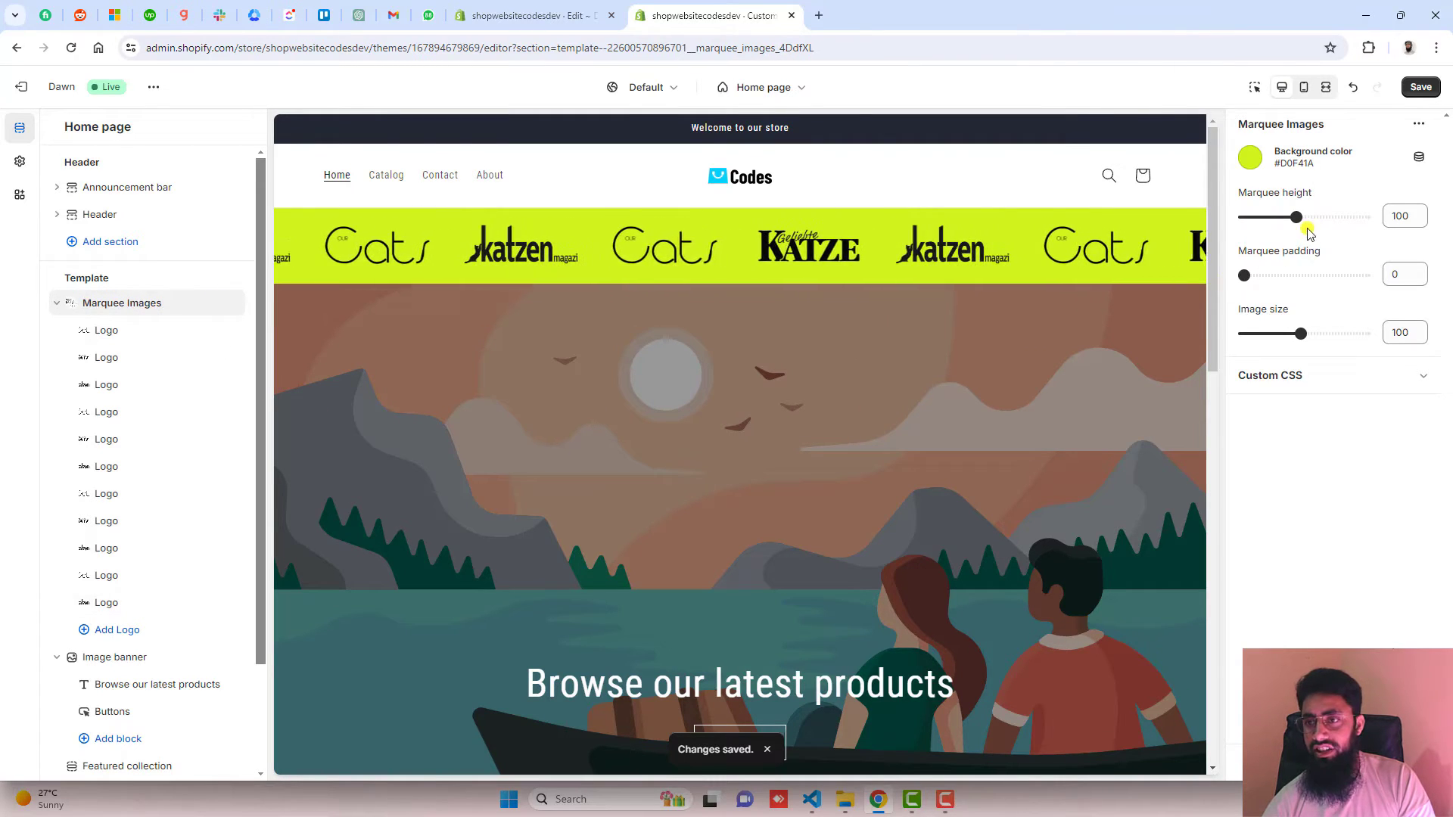
{"action": "left_click_drag", "start_coordinate": [1296, 217], "coordinate": [1271, 217]}
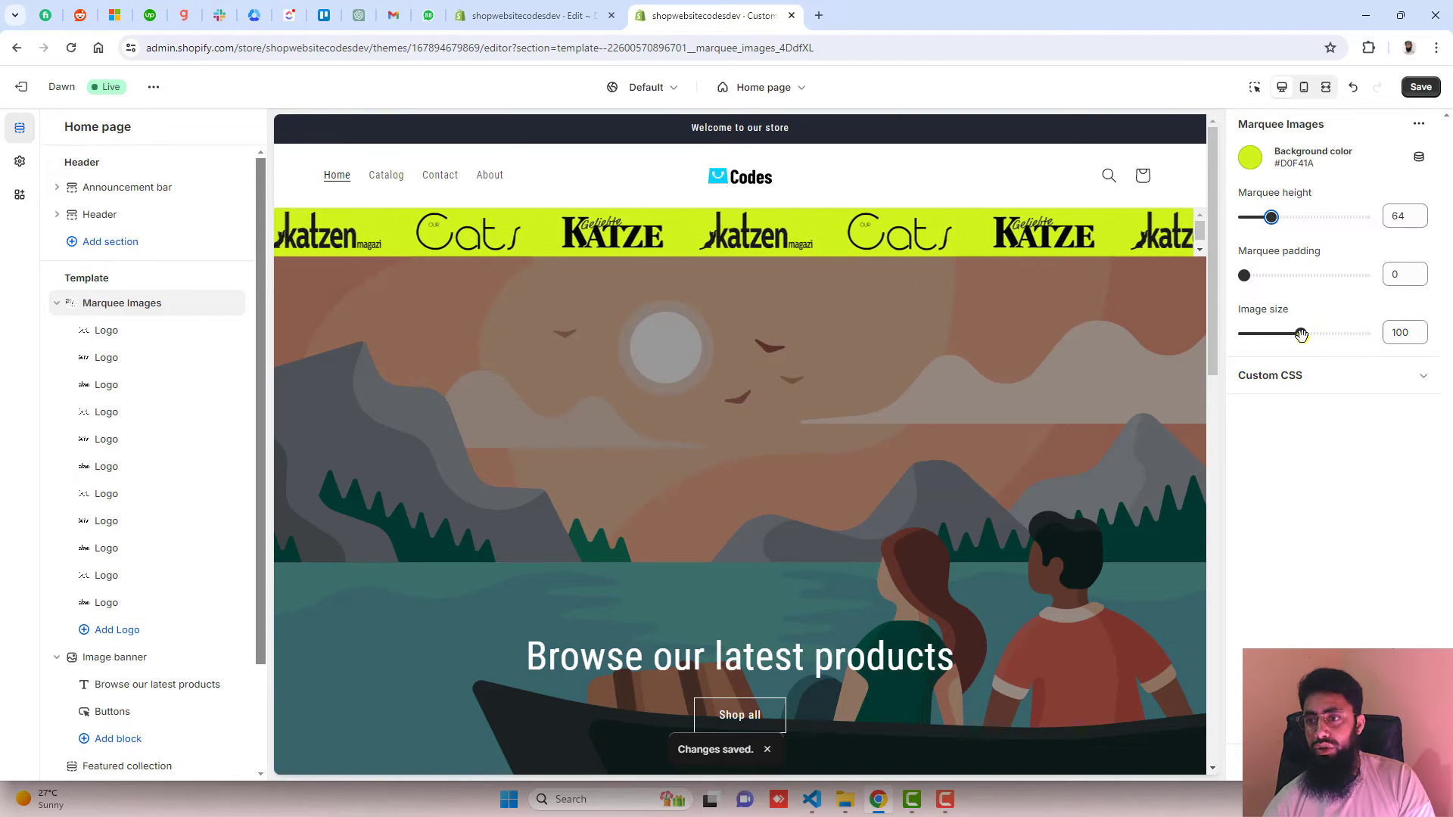
{"action": "left_click_drag", "start_coordinate": [1300, 333], "coordinate": [1263, 334]}
{"action": "left_click", "coordinate": [1417, 89]}
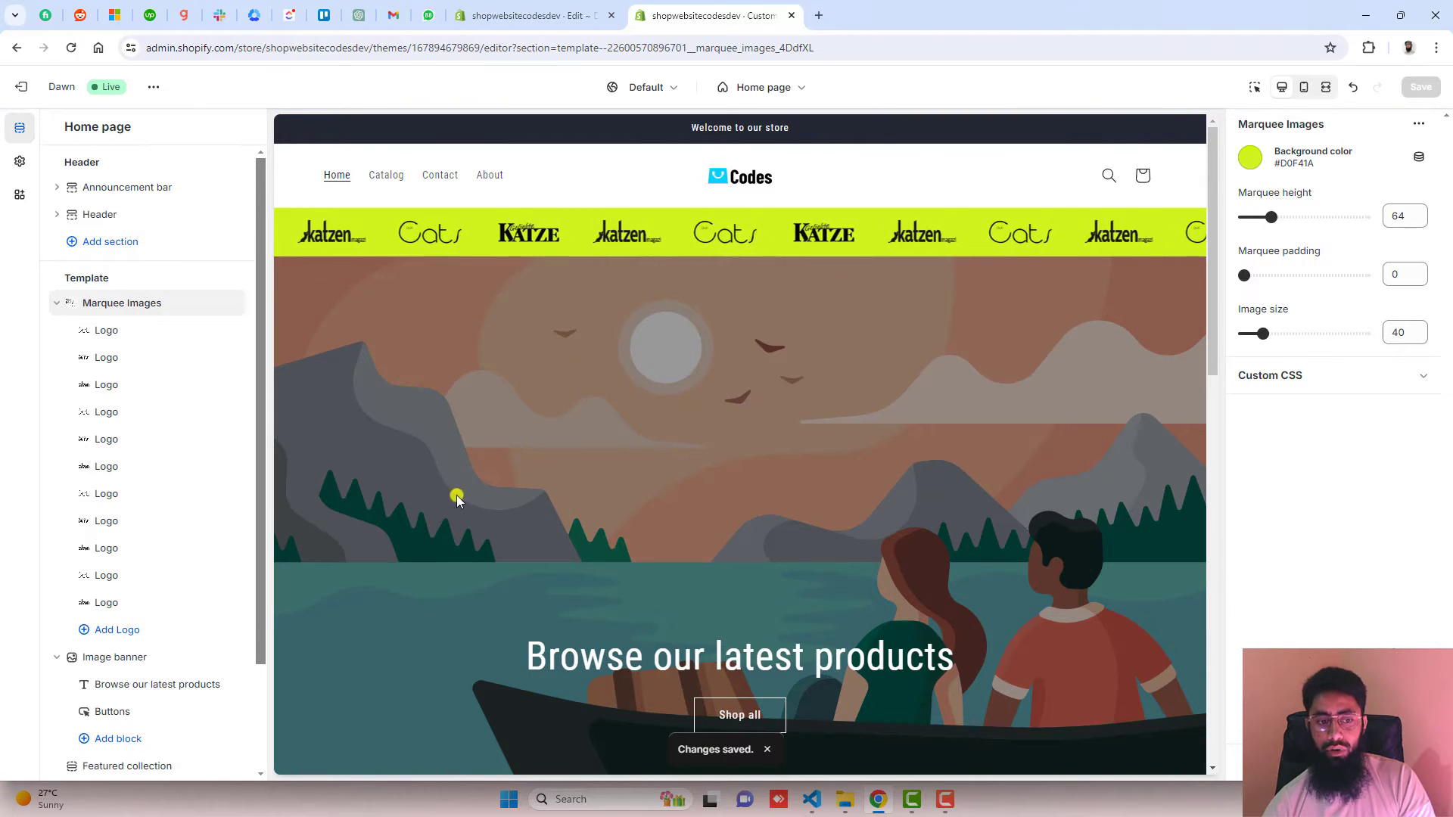
- Add a second Marquee Images section below Featured collection with several extra Logo blocks
{"action": "scroll", "coordinate": [181, 649], "scroll_direction": "down", "scroll_amount": 2}
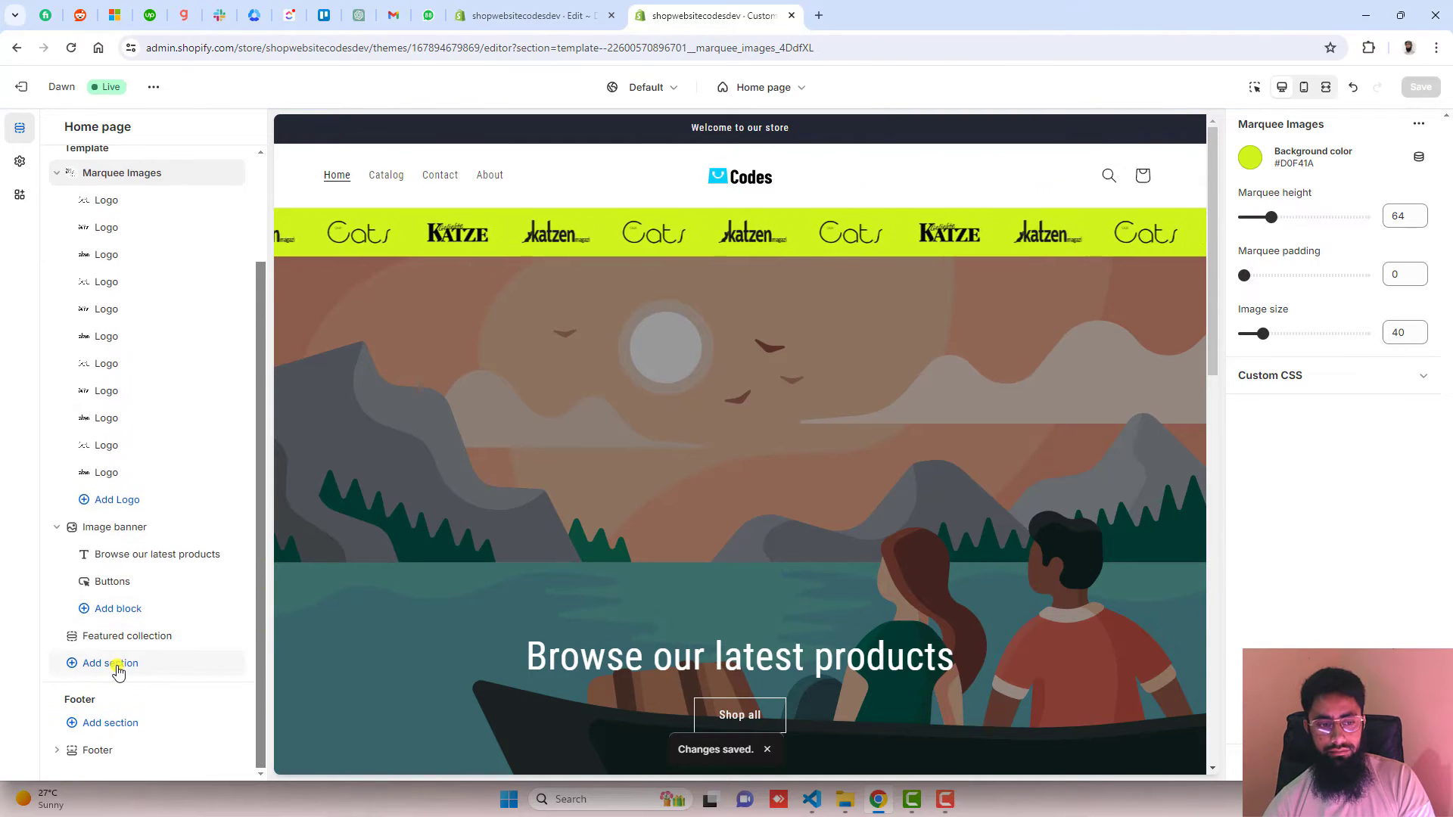
{"action": "left_click", "coordinate": [110, 663]}
{"action": "type", "text": "mar"}
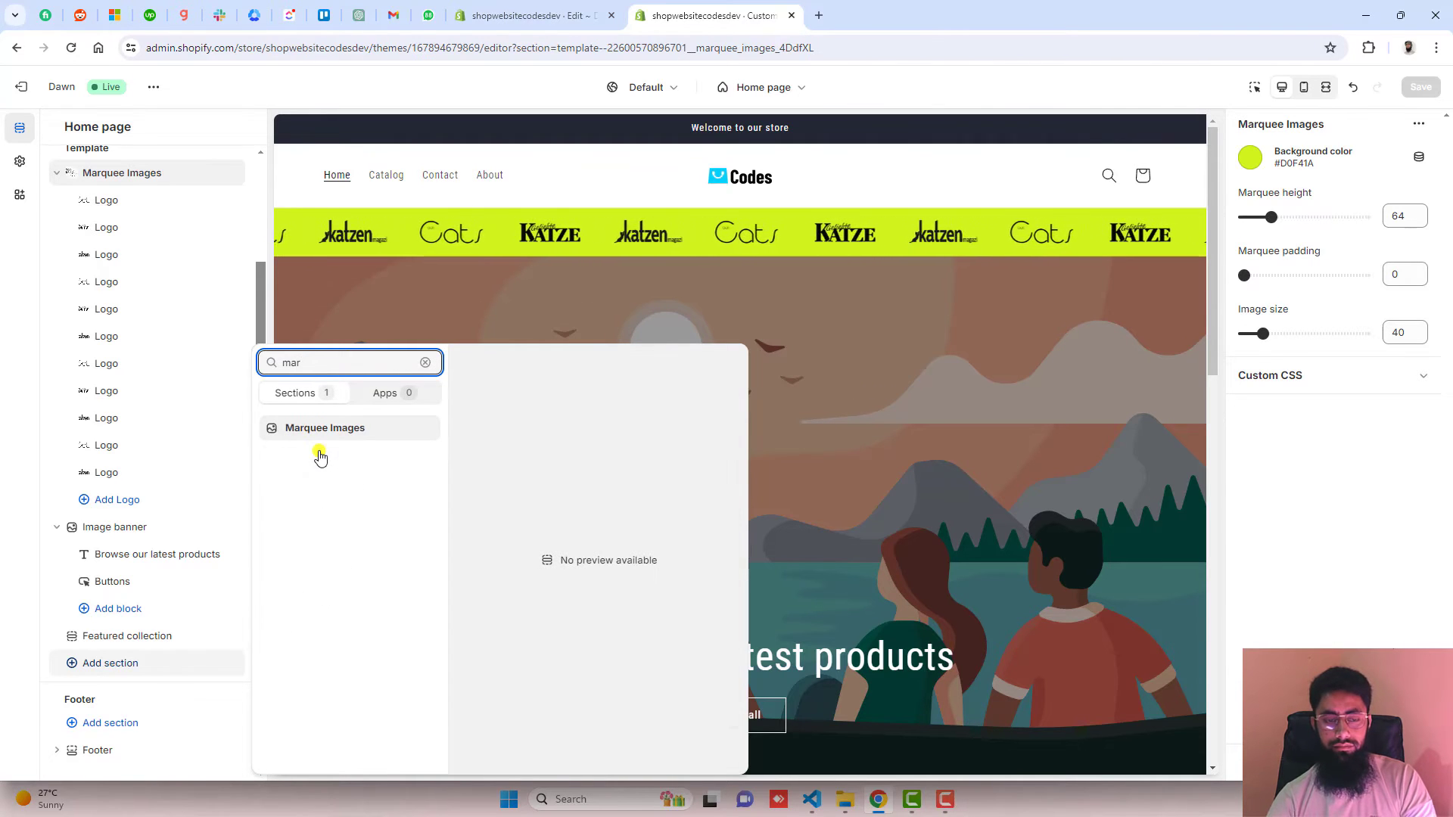
{"action": "left_click", "coordinate": [325, 428]}
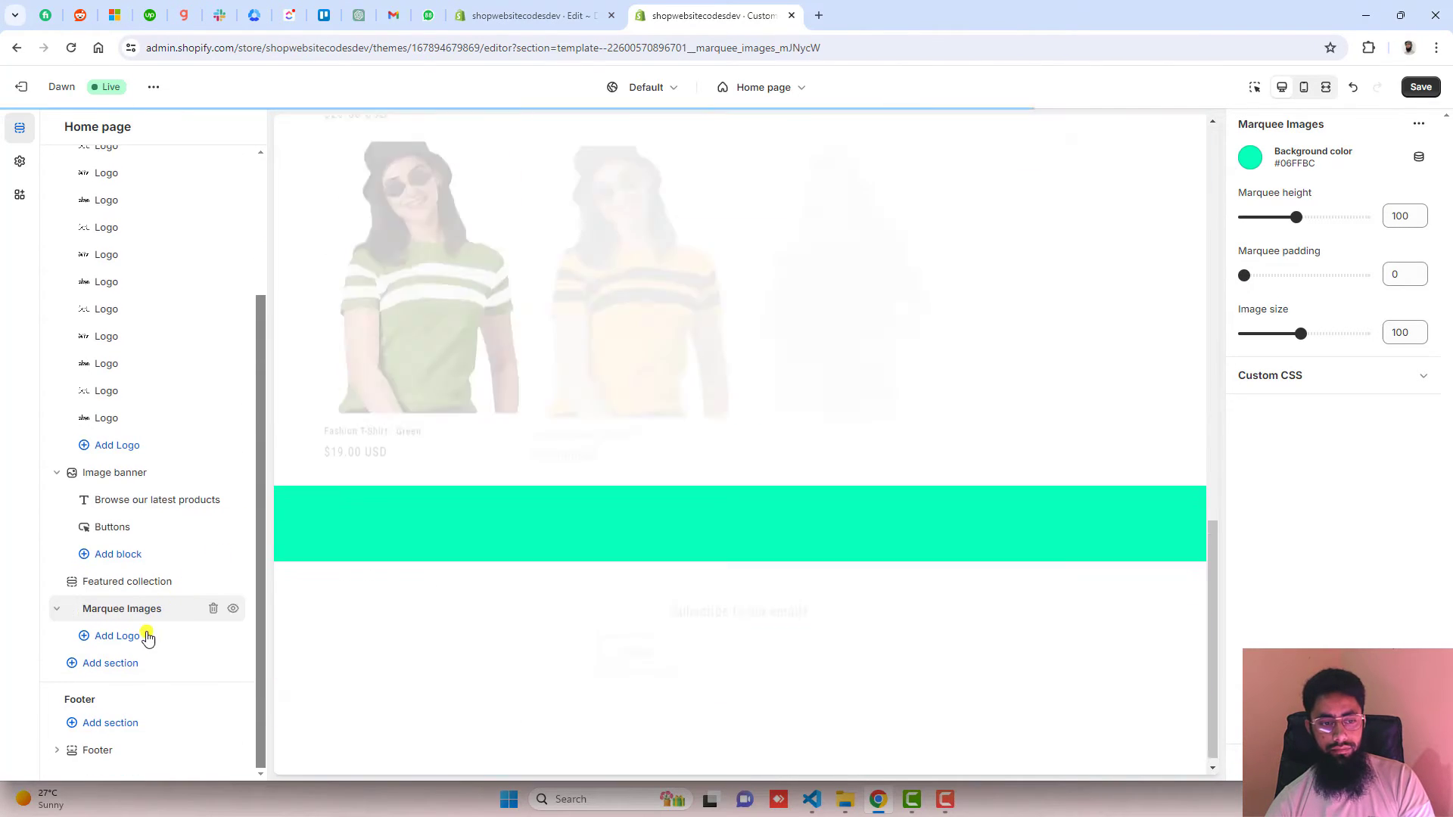
{"action": "left_click", "coordinate": [136, 638]}
{"action": "left_click", "coordinate": [133, 661]}
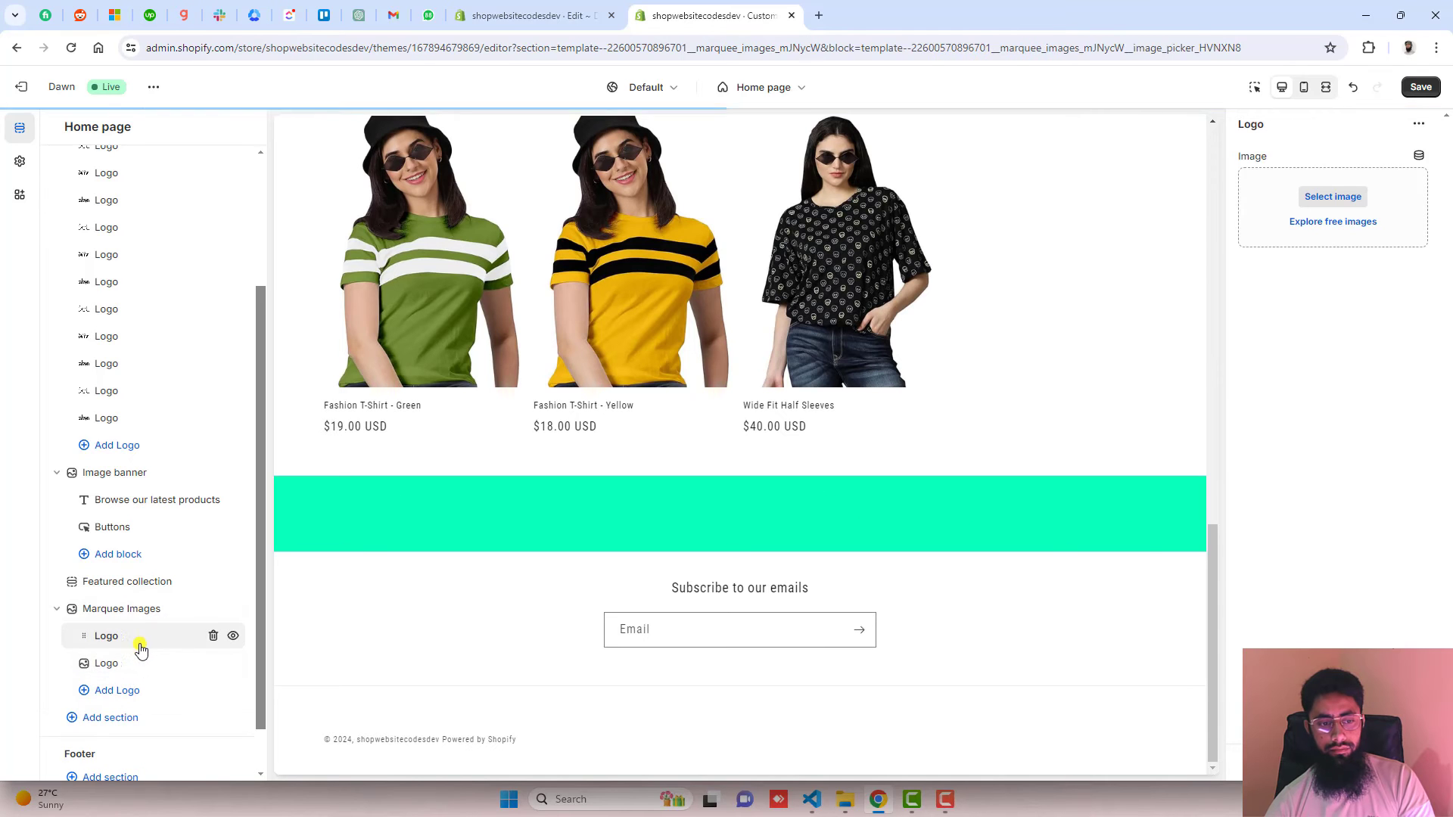
{"action": "left_click", "coordinate": [144, 654]}
{"action": "left_click", "coordinate": [147, 656]}
{"action": "left_click", "coordinate": [149, 657]}
- Give the new marquee's first three logos the Cats, KATZE and katzen images
{"action": "left_click", "coordinate": [97, 634]}
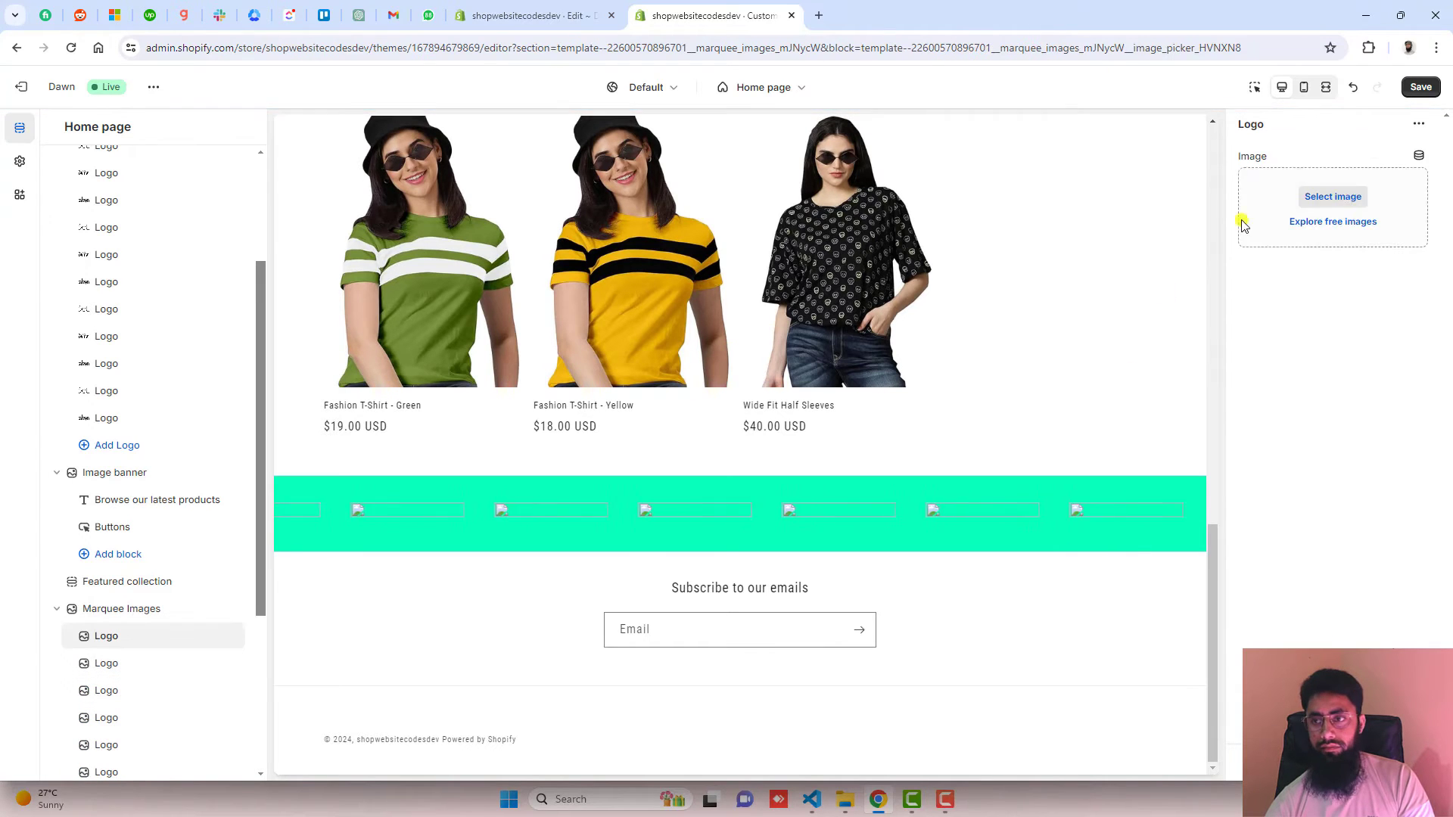
{"action": "left_click", "coordinate": [1332, 197]}
{"action": "left_click", "coordinate": [708, 383]}
{"action": "left_click", "coordinate": [1060, 693]}
{"action": "left_click", "coordinate": [78, 664]}
{"action": "left_click", "coordinate": [1324, 197]}
{"action": "left_click", "coordinate": [1060, 693]}
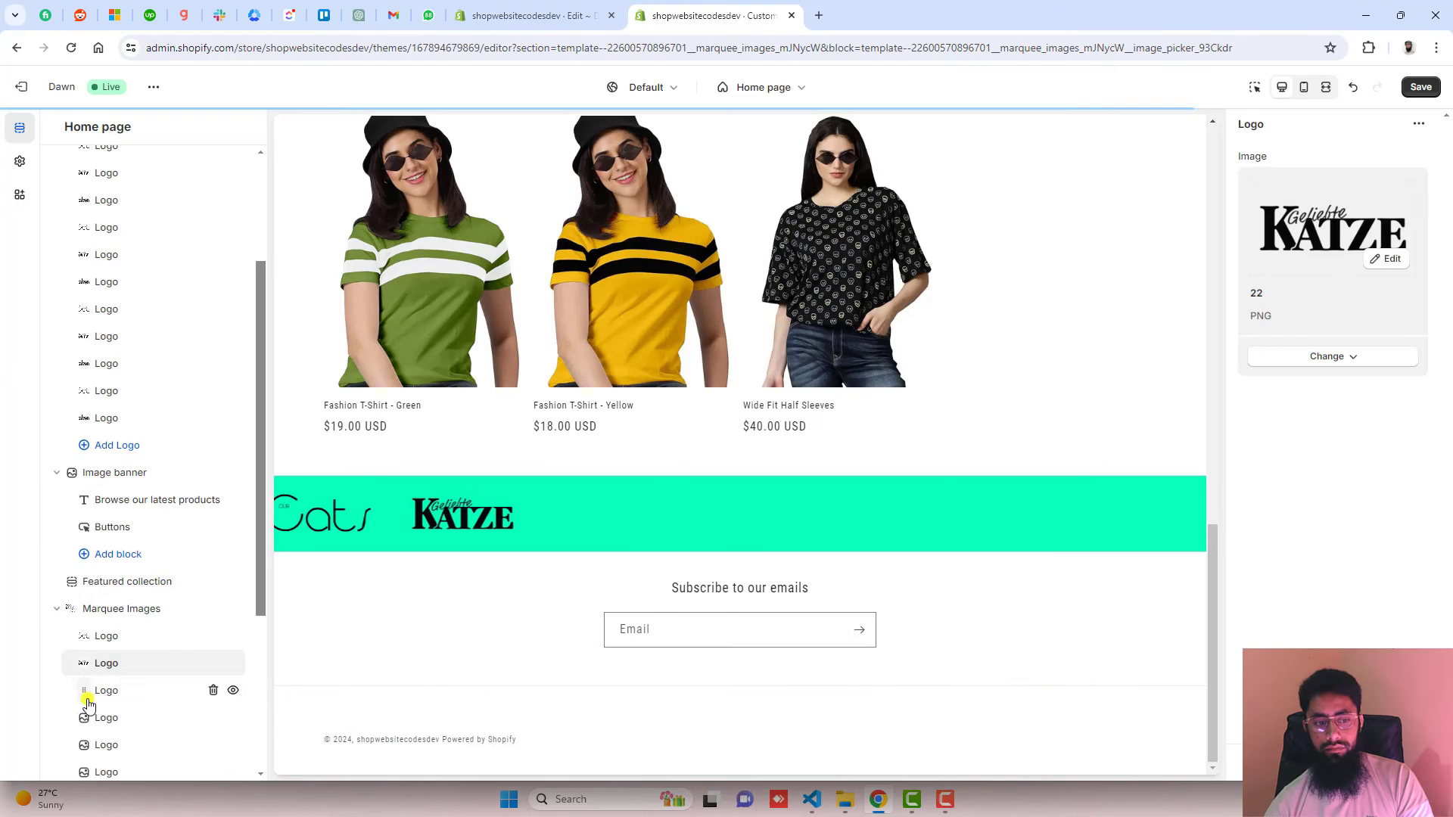
{"action": "left_click", "coordinate": [83, 690]}
{"action": "left_click", "coordinate": [1324, 196]}
{"action": "left_click", "coordinate": [921, 381]}
{"action": "left_click", "coordinate": [1060, 694]}
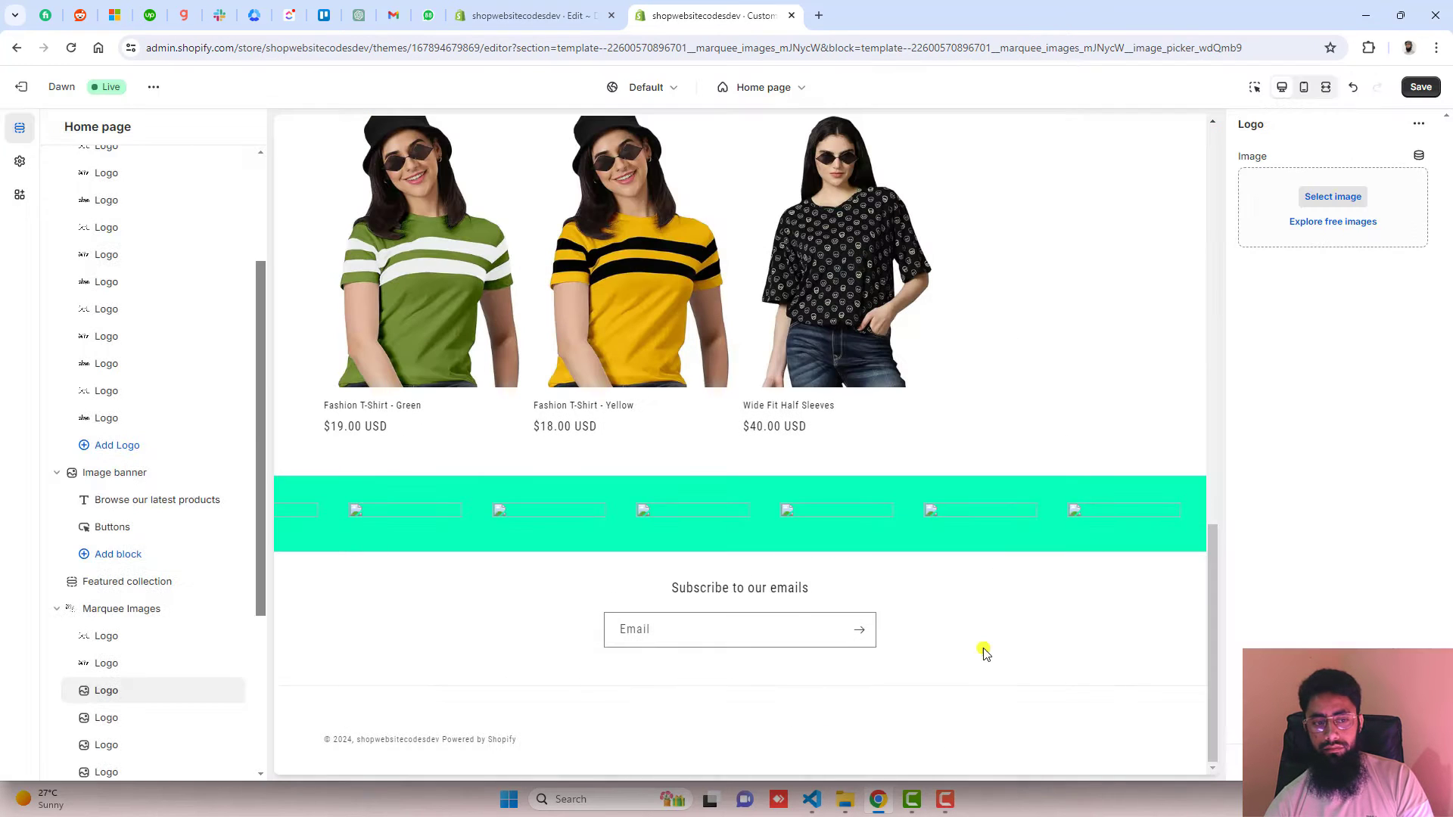
- Fill the next three logo blocks with Cats, KATZE and another logo image
{"action": "scroll", "coordinate": [151, 442], "scroll_direction": "down", "scroll_amount": 4}
{"action": "left_click", "coordinate": [136, 472]}
{"action": "left_click", "coordinate": [1332, 196]}
{"action": "left_click", "coordinate": [707, 375]}
{"action": "left_click", "coordinate": [1060, 693]}
{"action": "left_click", "coordinate": [134, 452]}
{"action": "left_click", "coordinate": [1333, 196]}
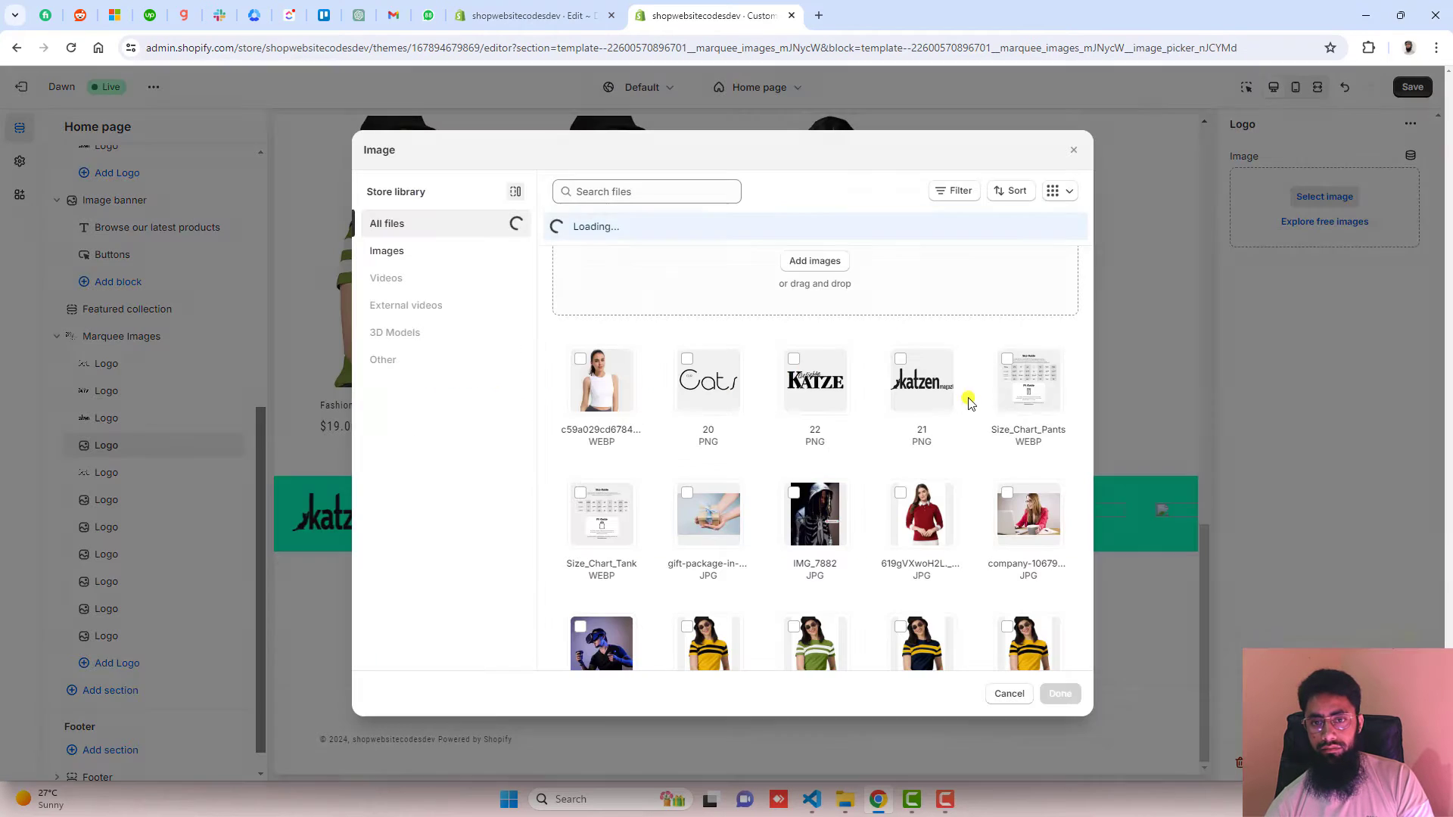
{"action": "left_click", "coordinate": [813, 384]}
{"action": "left_click", "coordinate": [1057, 691]}
{"action": "left_click", "coordinate": [106, 500]}
{"action": "left_click", "coordinate": [1333, 196]}
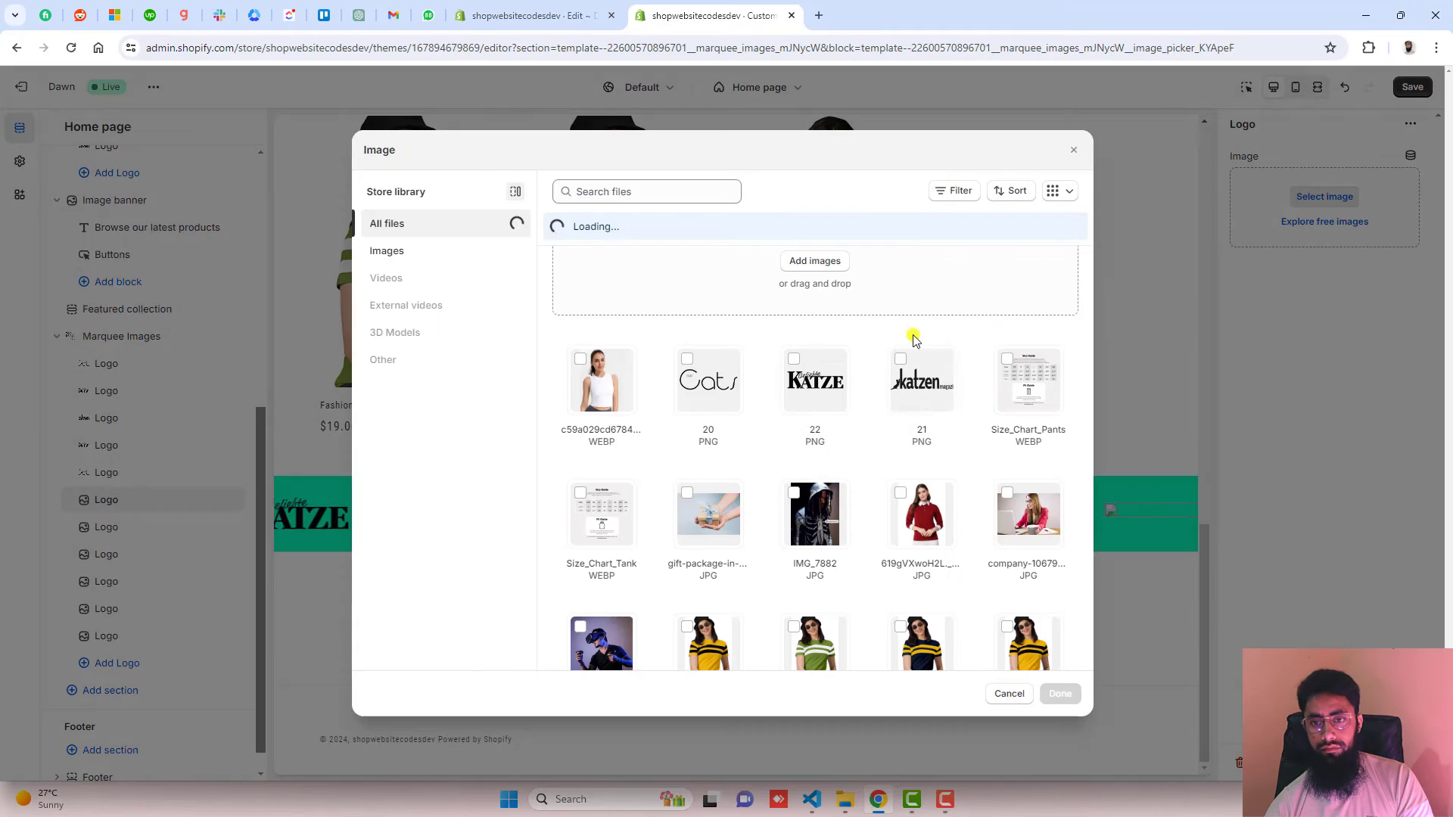
{"action": "left_click", "coordinate": [905, 381]}
{"action": "left_click", "coordinate": [1060, 692]}
- Assign Cats, katzen and Cats images to the following logo blocks
{"action": "left_click", "coordinate": [72, 528]}
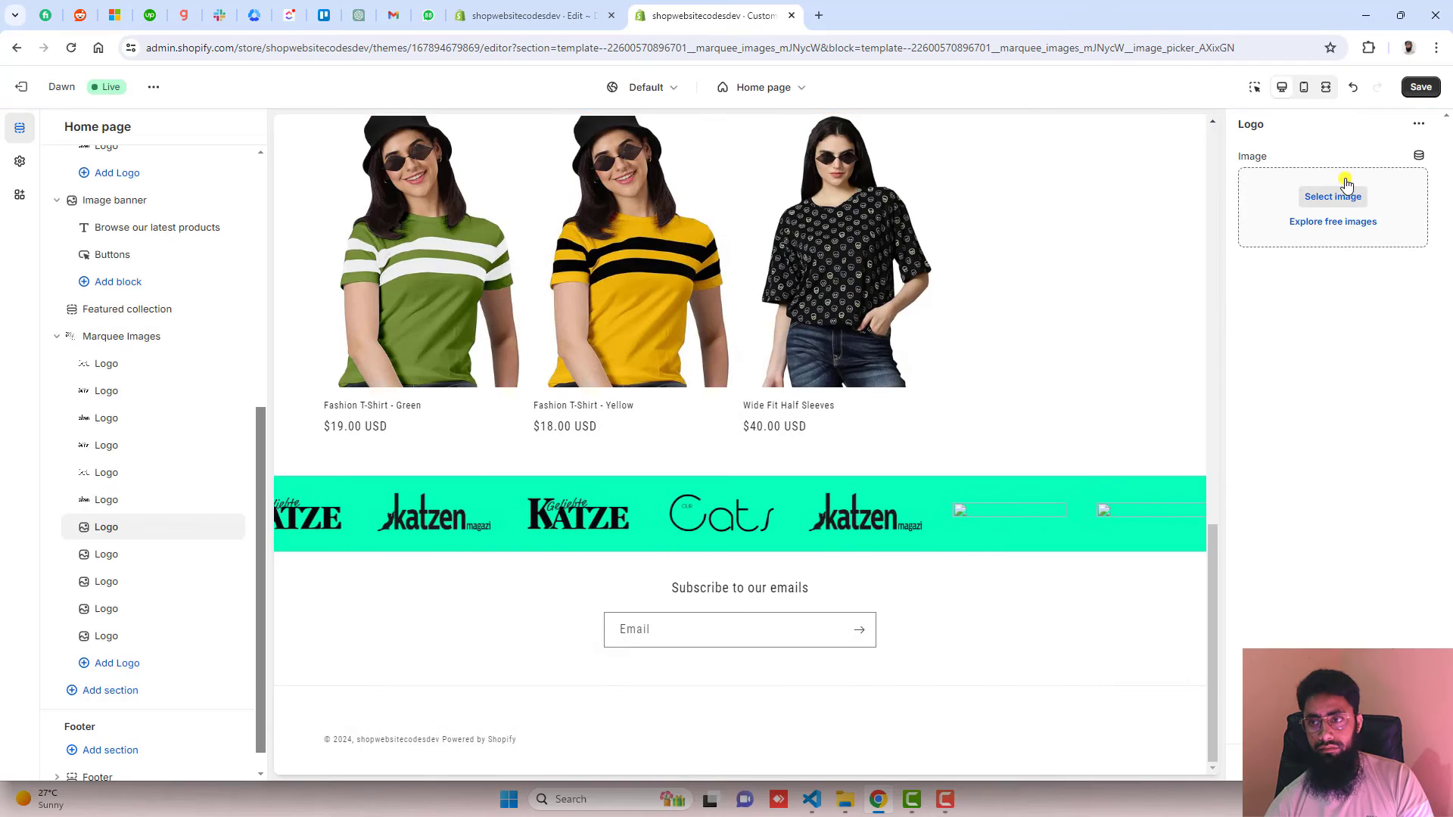
{"action": "left_click", "coordinate": [1333, 196]}
{"action": "left_click", "coordinate": [1063, 694]}
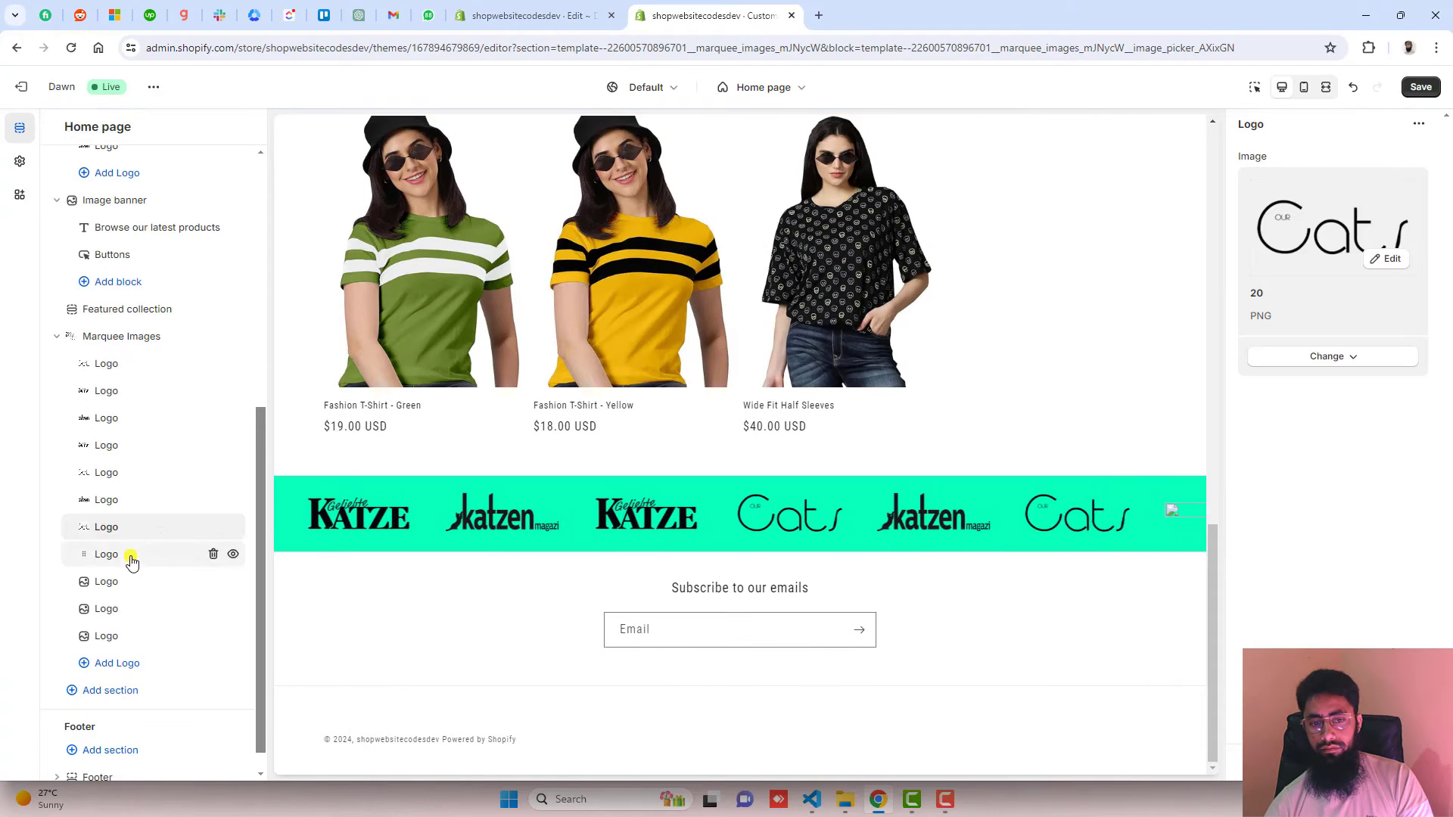
{"action": "left_click", "coordinate": [1330, 199]}
{"action": "left_click", "coordinate": [912, 381]}
{"action": "left_click", "coordinate": [1060, 691]}
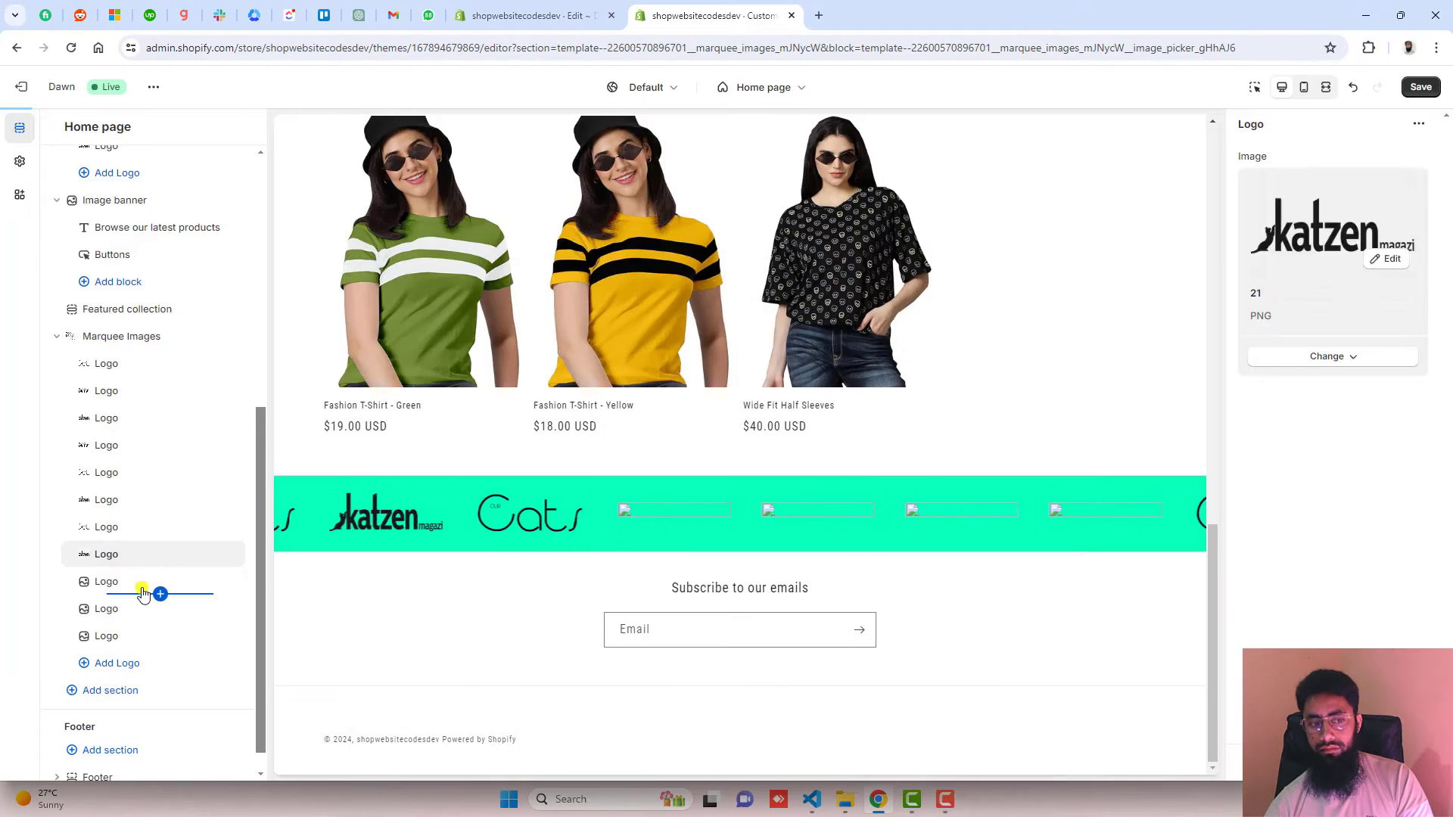
{"action": "left_click", "coordinate": [156, 582]}
{"action": "left_click", "coordinate": [1364, 194]}
{"action": "left_click", "coordinate": [704, 382]}
{"action": "left_click", "coordinate": [1060, 692]}
- Fill the last two logo blocks with the katzen and Cats images
{"action": "left_click", "coordinate": [139, 607]}
{"action": "left_click", "coordinate": [1332, 196]}
{"action": "left_click", "coordinate": [915, 385]}
{"action": "left_click", "coordinate": [1059, 692]}
{"action": "left_click", "coordinate": [116, 639]}
{"action": "left_click", "coordinate": [1306, 197]}
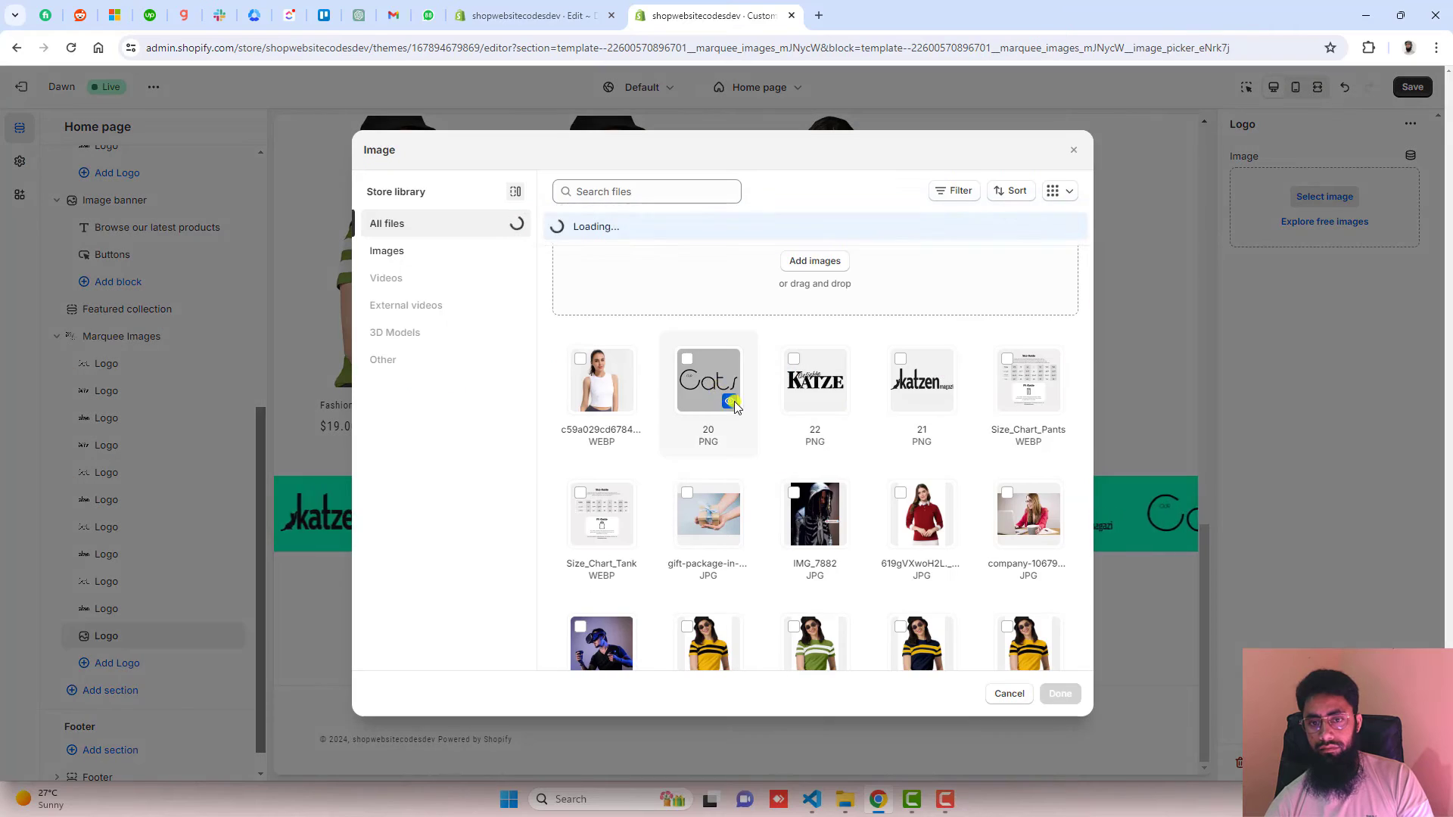
{"action": "left_click", "coordinate": [722, 397]}
{"action": "left_click", "coordinate": [1059, 691]}
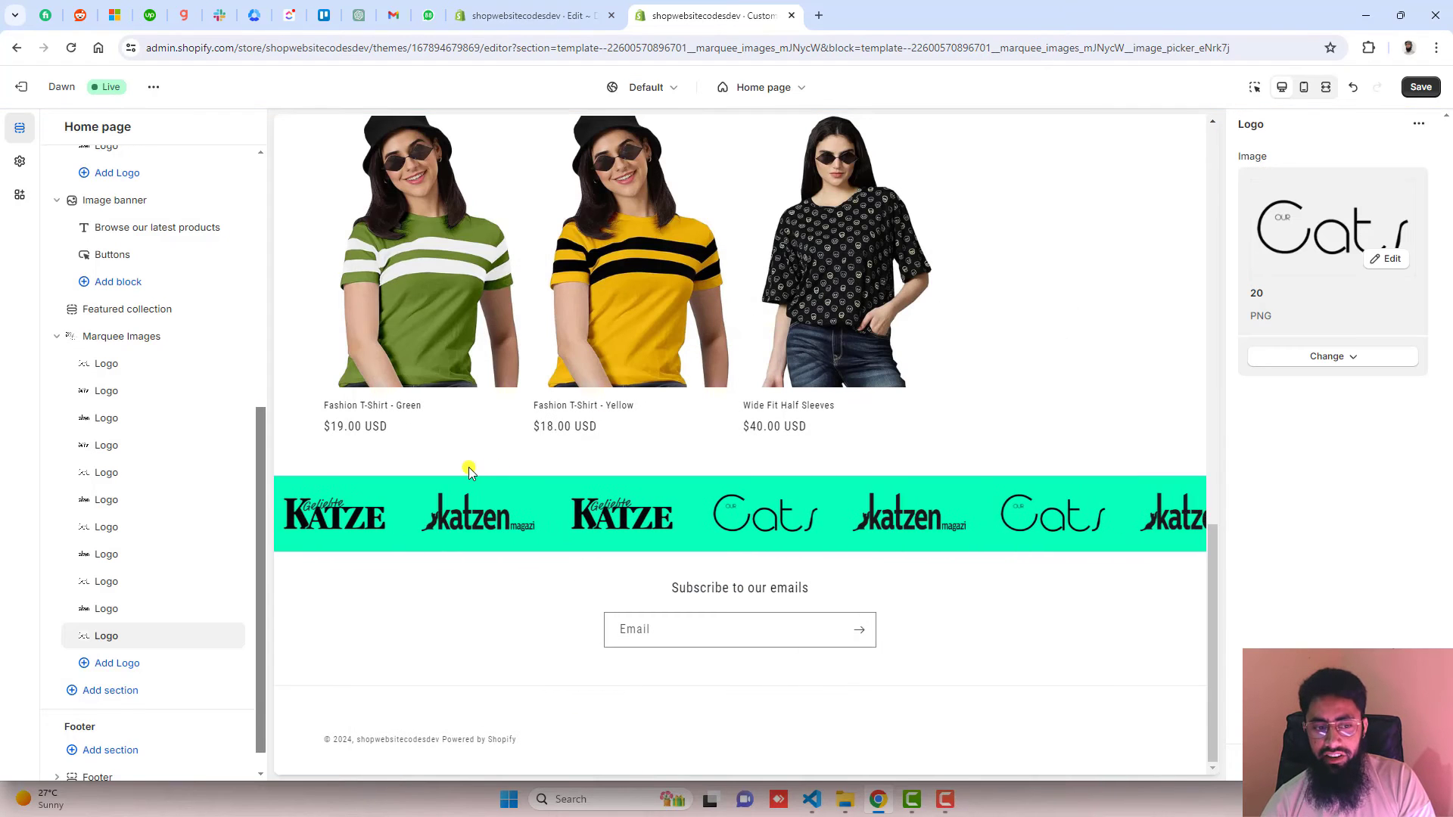
- Reorder the mint Marquee Images section so it sits right after the Image banner, ahead of Featured collection
{"action": "left_click_drag", "start_coordinate": [71, 334], "coordinate": [87, 231]}
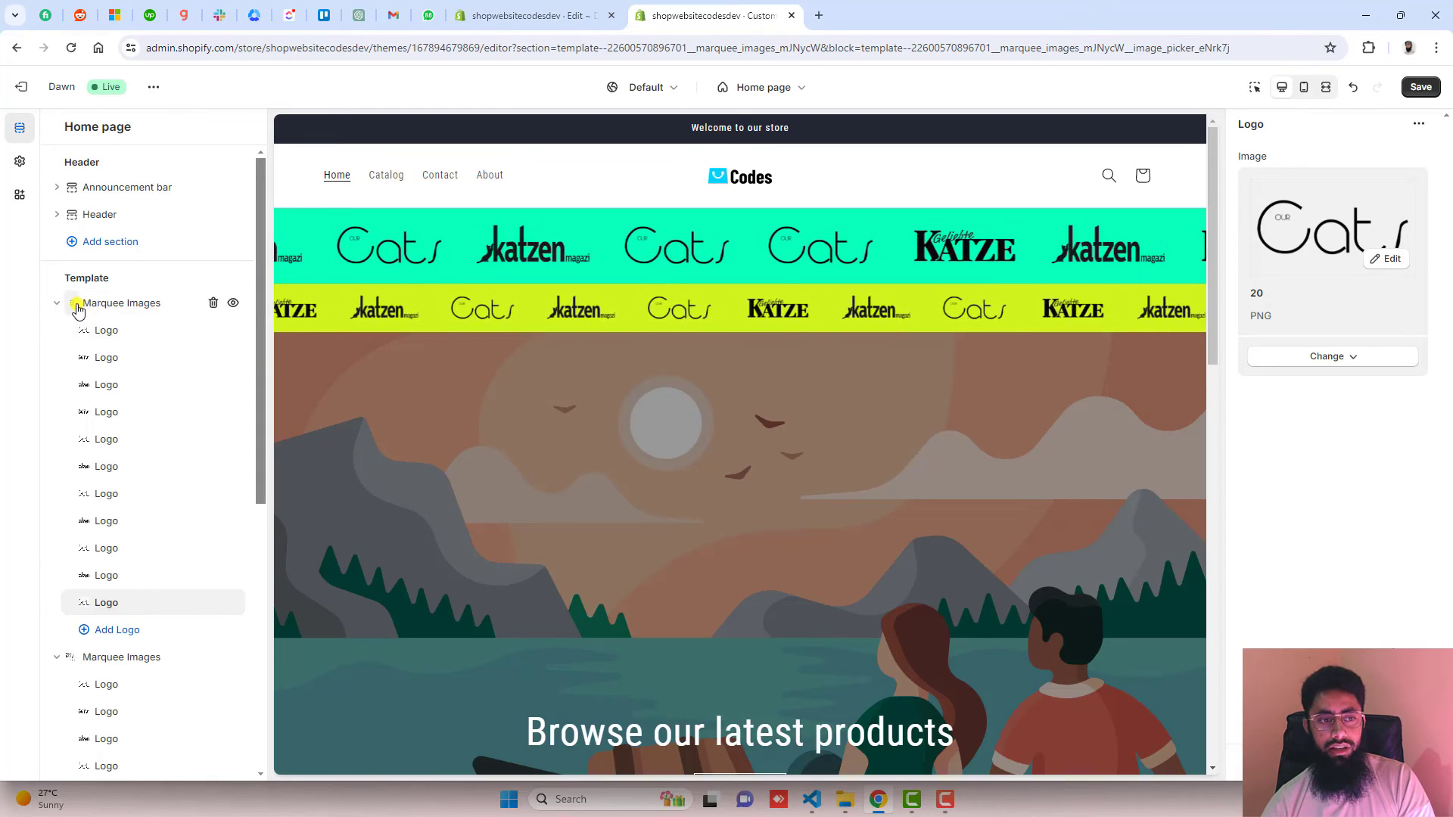
{"action": "left_click_drag", "start_coordinate": [78, 310], "coordinate": [194, 607]}
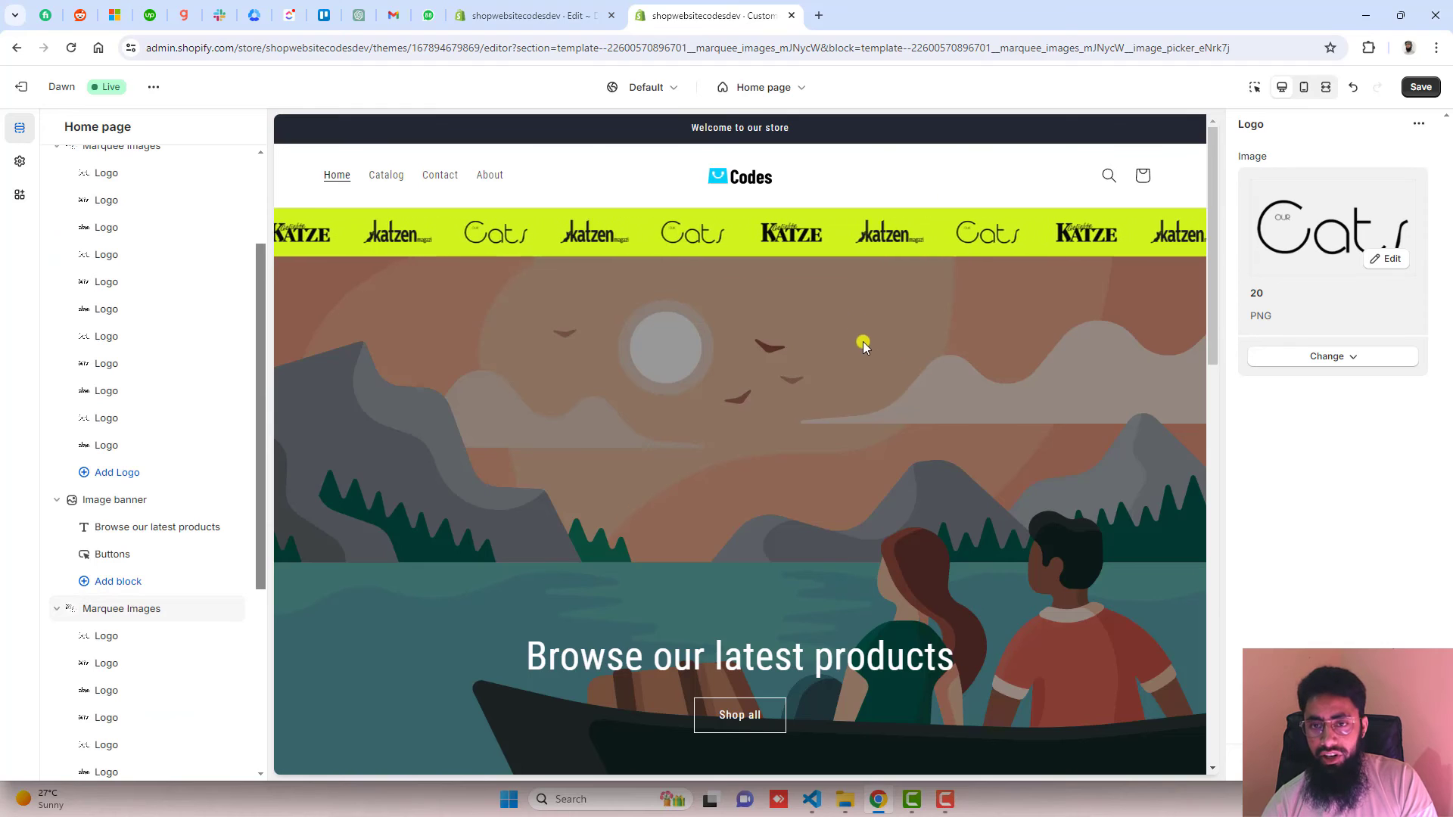
{"action": "scroll", "coordinate": [855, 333], "scroll_direction": "down", "scroll_amount": 6}
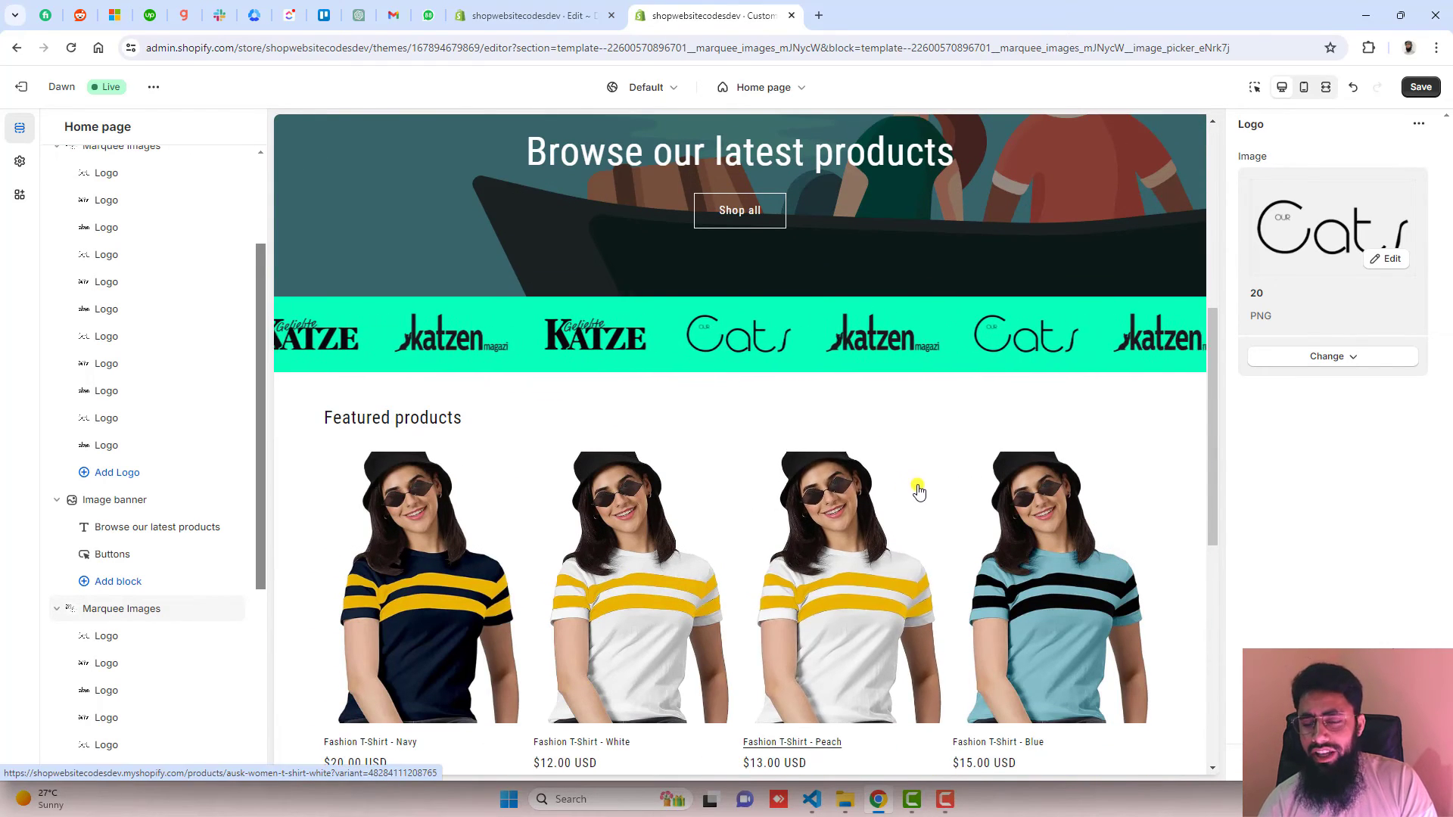
{"action": "scroll", "coordinate": [921, 457], "scroll_direction": "down", "scroll_amount": 3}
{"action": "scroll", "coordinate": [920, 457], "scroll_direction": "up", "scroll_amount": 3}
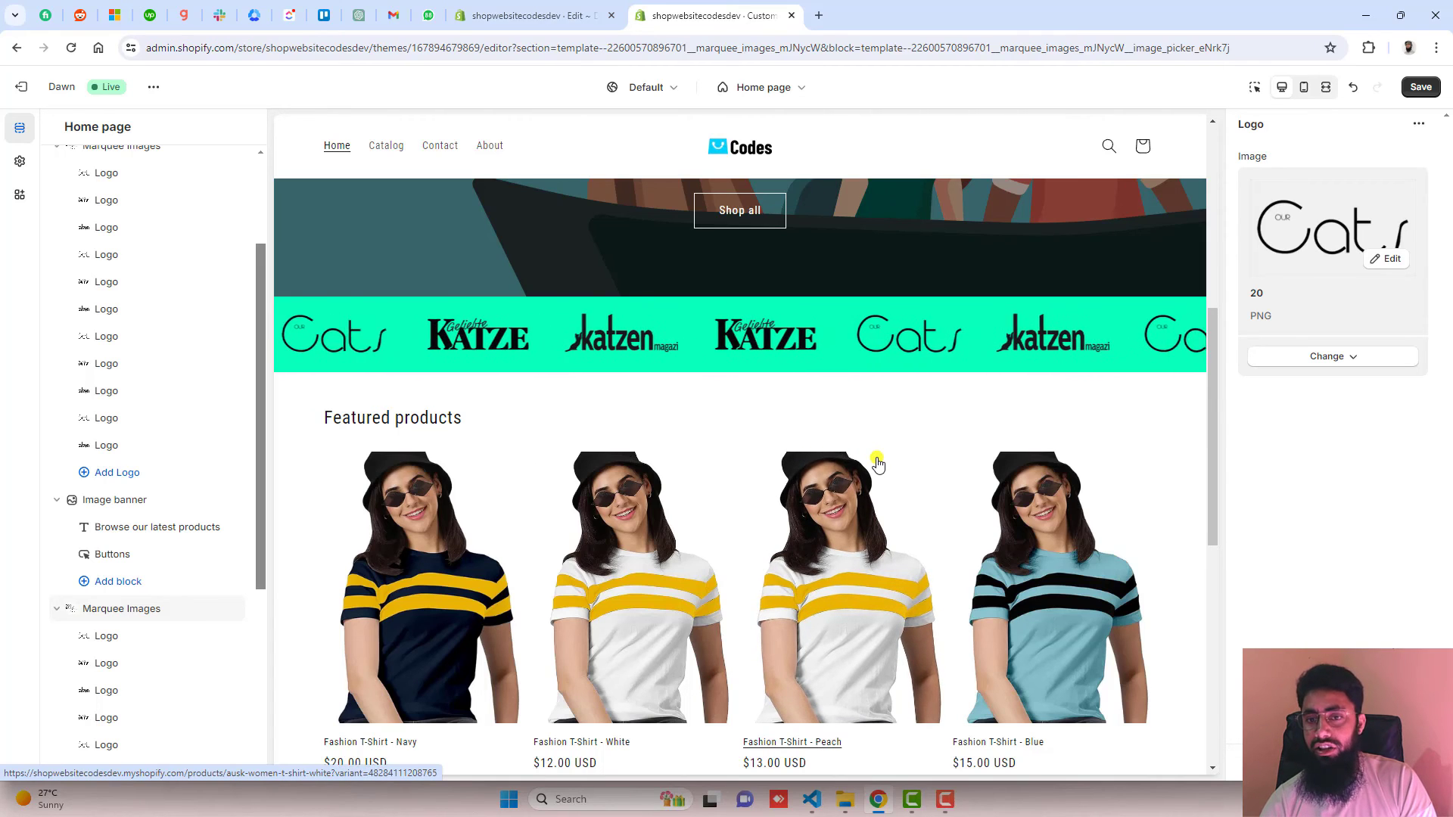
{"action": "scroll", "coordinate": [881, 473], "scroll_direction": "up", "scroll_amount": 5}
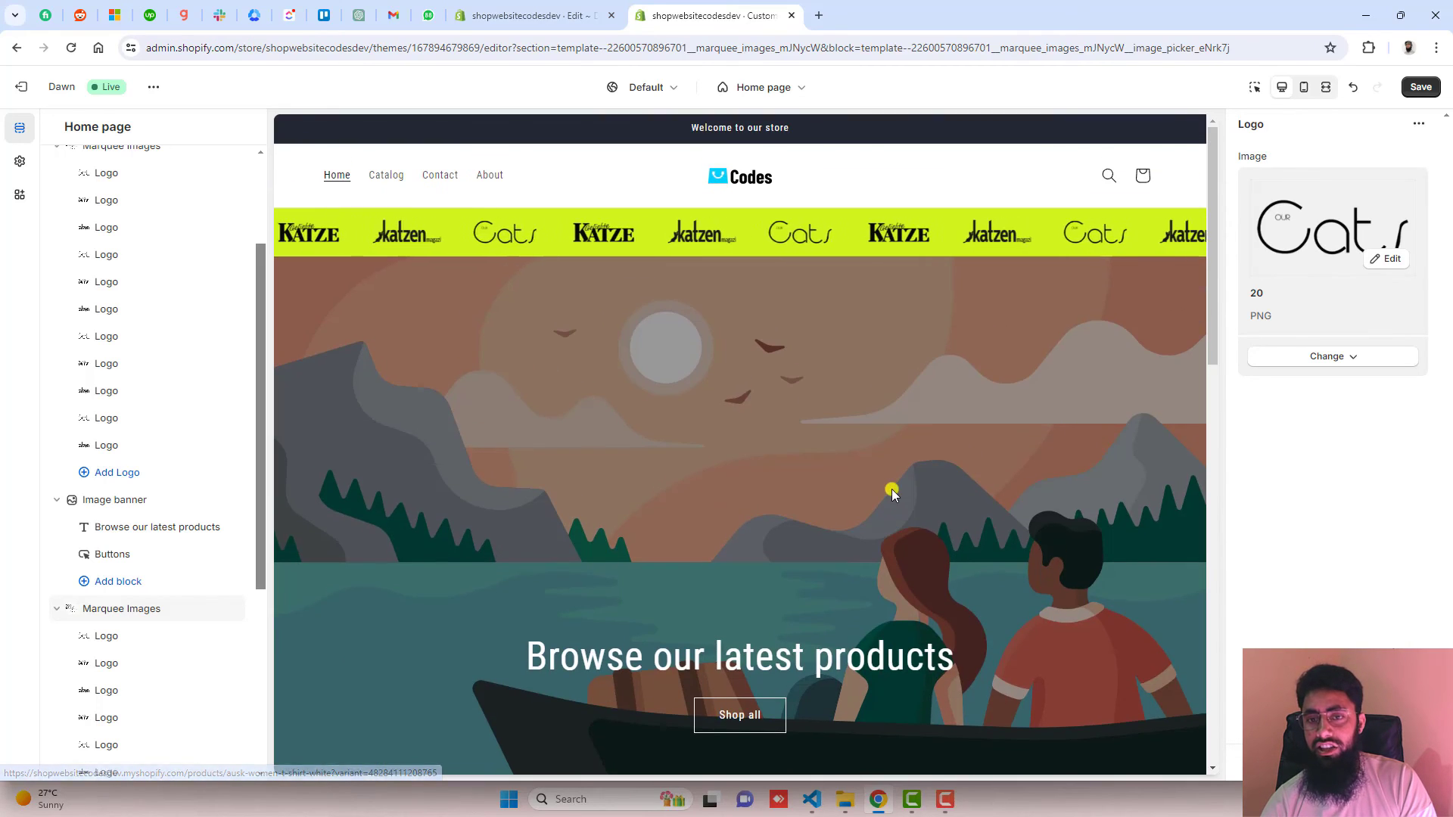